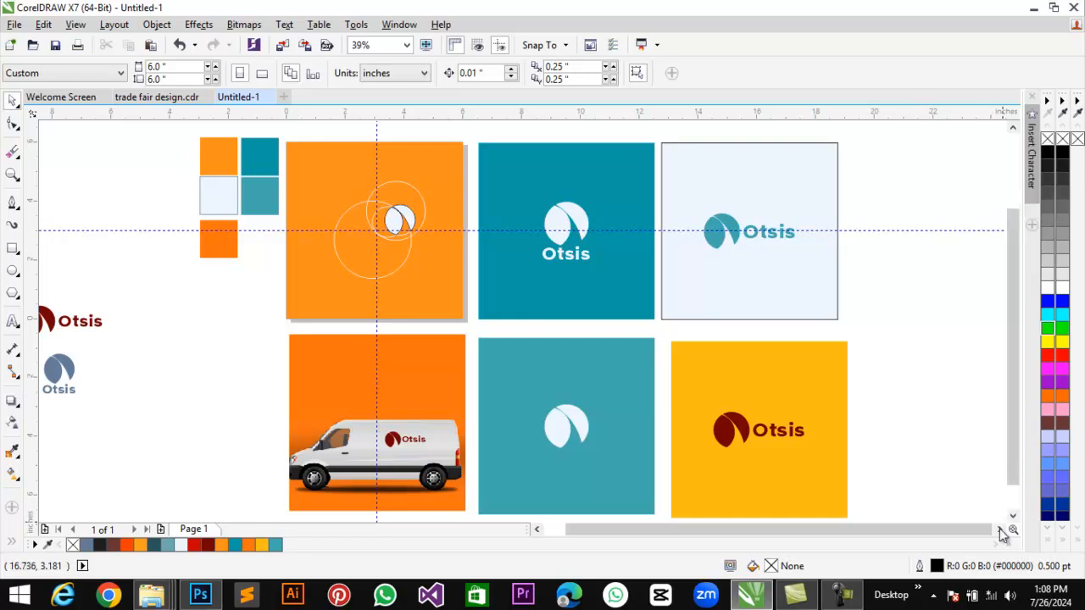
Create a new one-page document 6 by 6 inches in RGB at 300 dpi
left_click(999, 529)
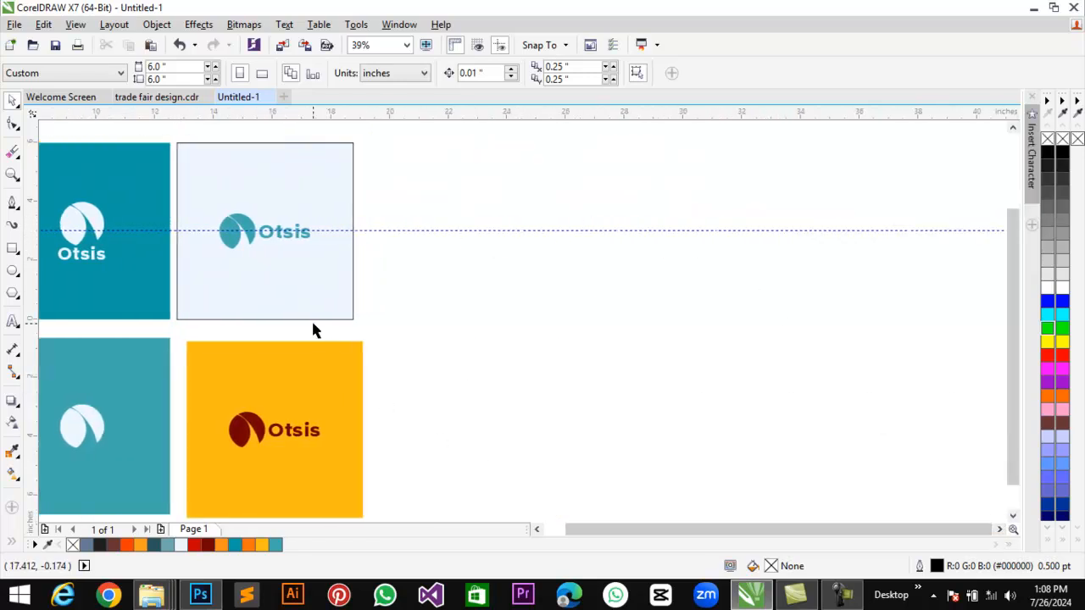
key("ctrl+n")
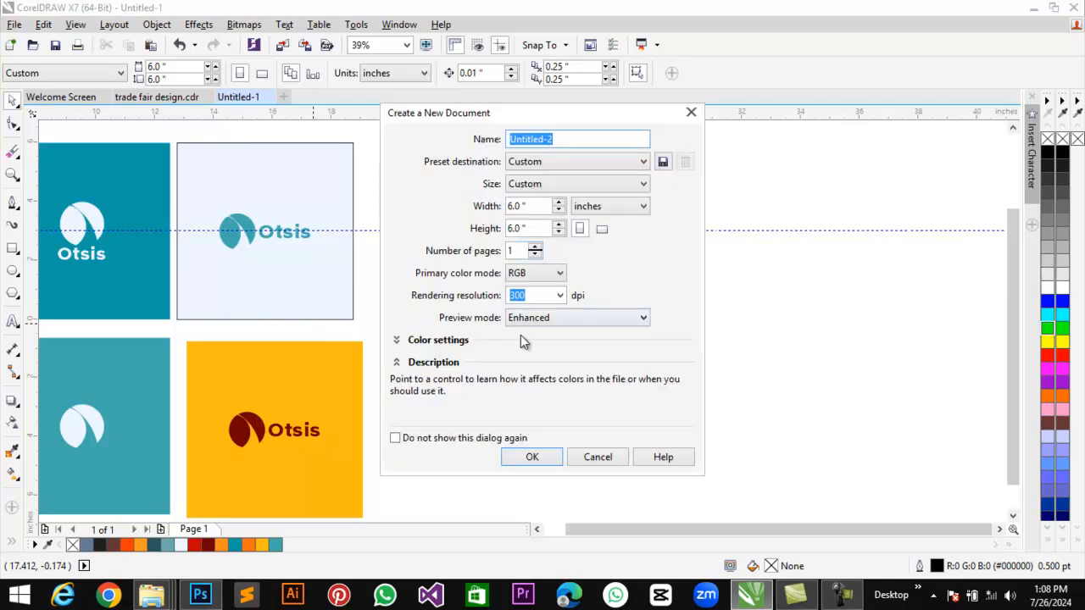
left_click(536, 456)
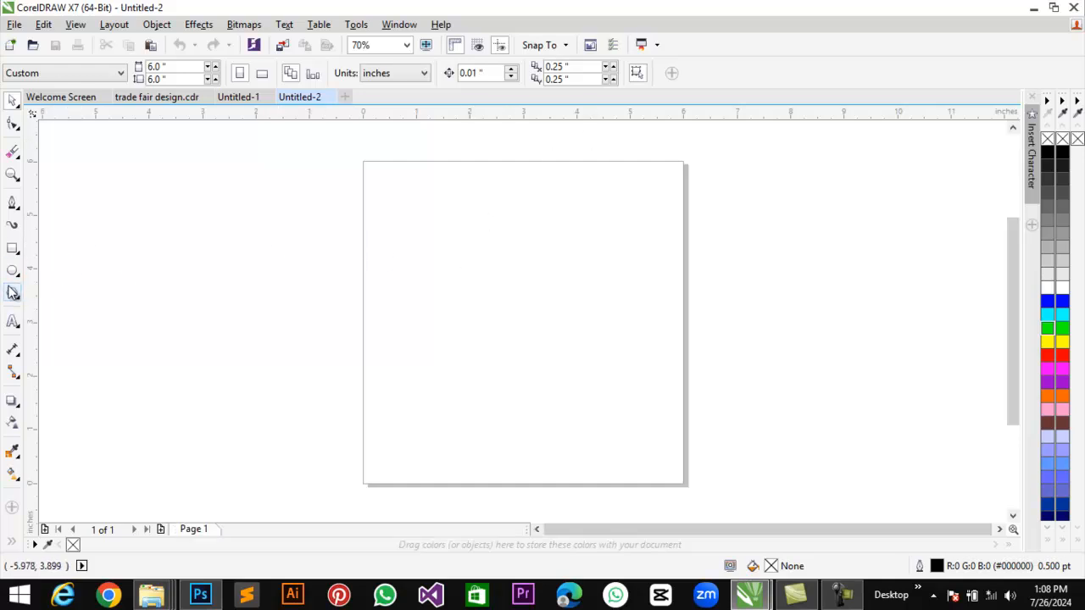
Draw a circle about 4.13 inches in diameter on the page, slightly off the page's center
left_click(13, 270)
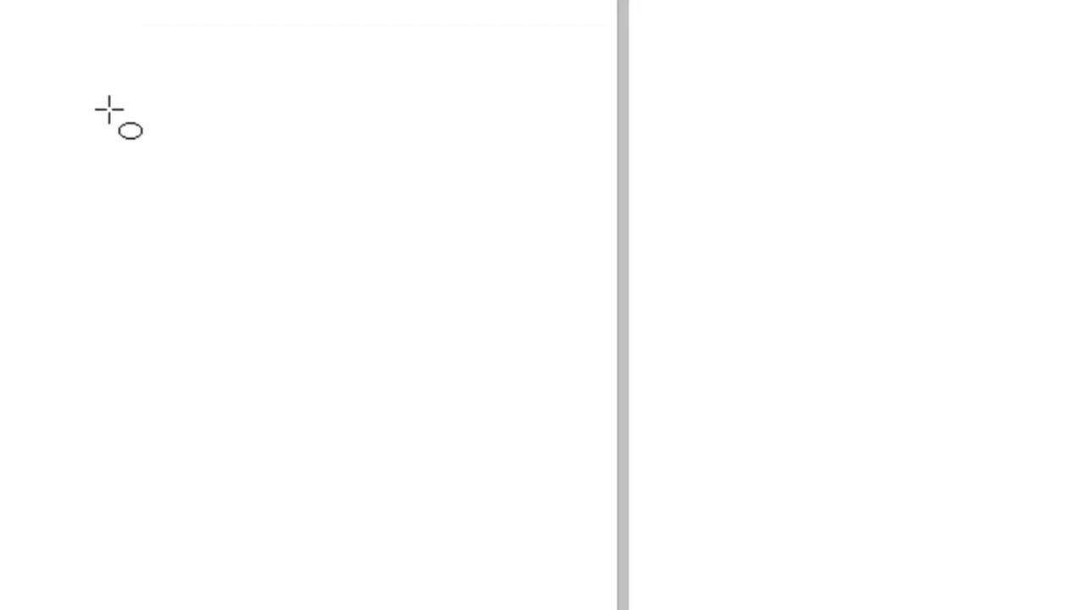
left_click_drag(449, 228, 525, 304)
left_click_drag(339, 252, 576, 390)
key("space")
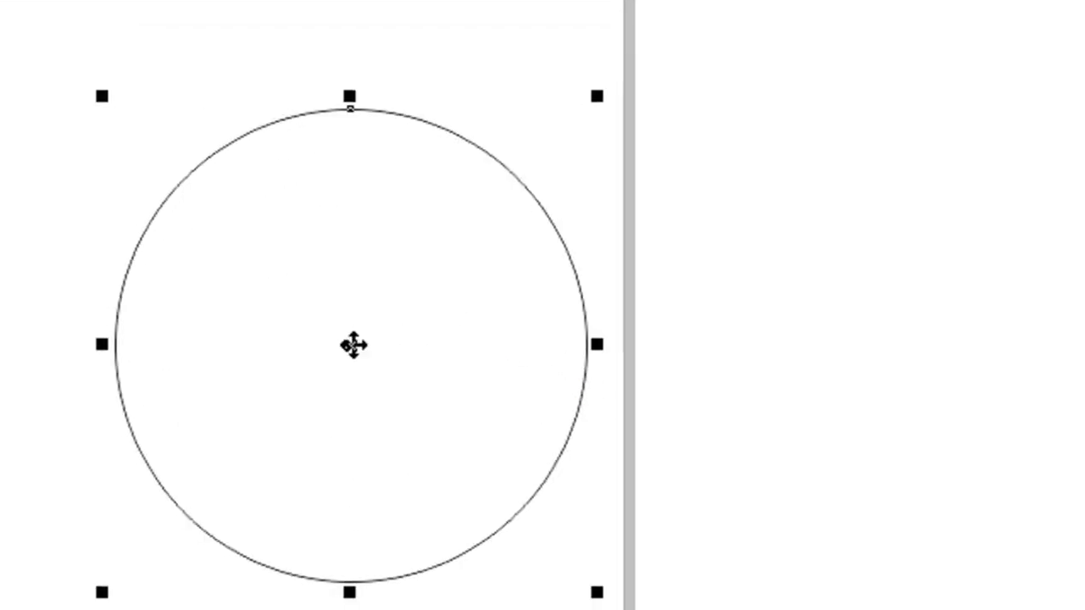
left_click_drag(349, 344, 246, 331)
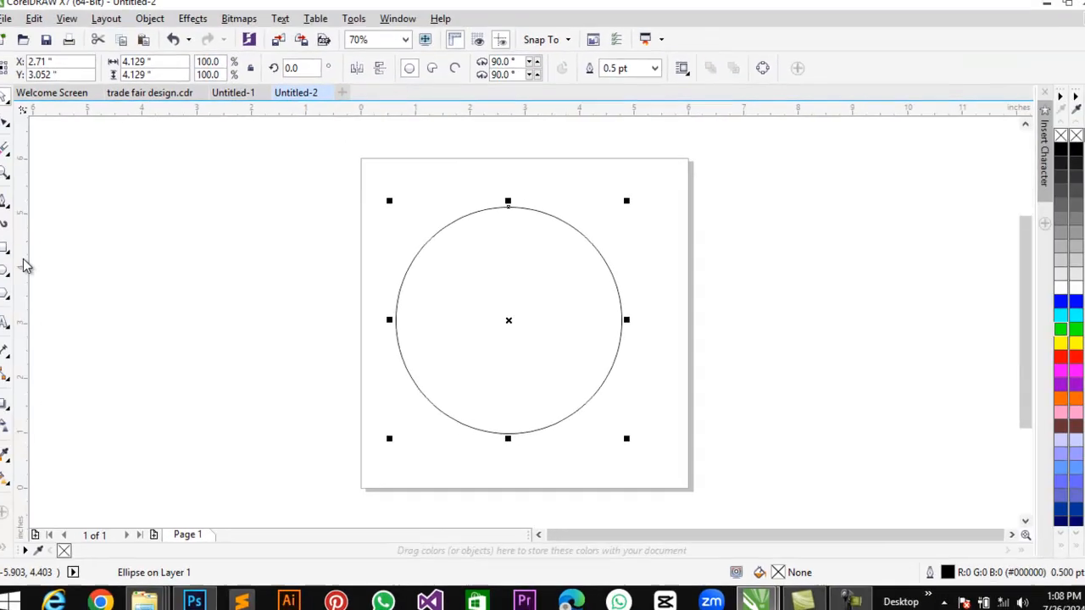
Place a vertical and a horizontal guideline crossing at the circle's center
left_click_drag(479, 281, 509, 298)
left_click(522, 255)
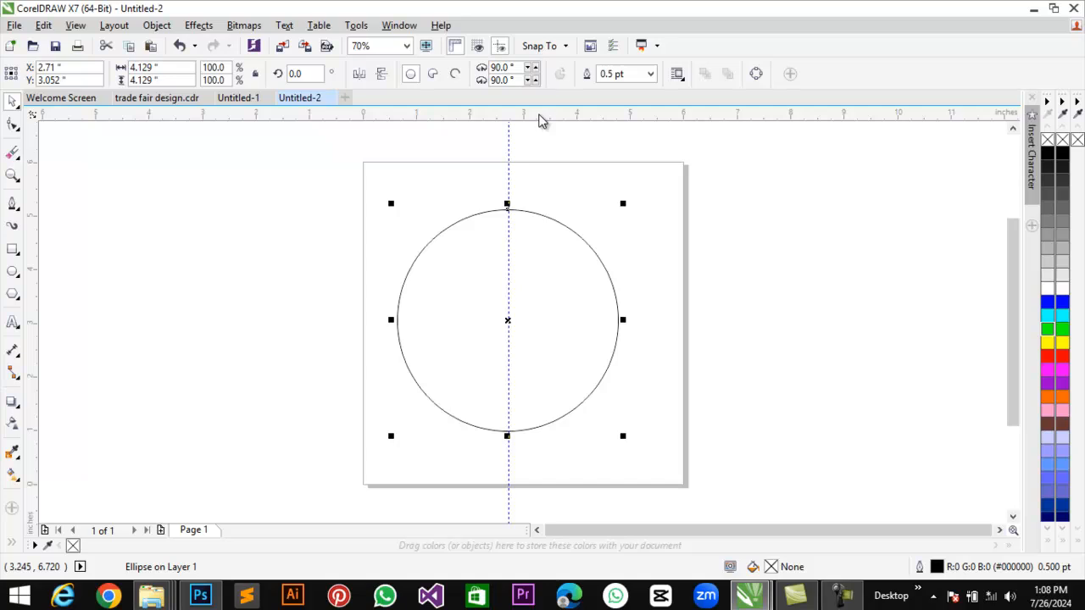
left_click_drag(534, 234, 540, 281)
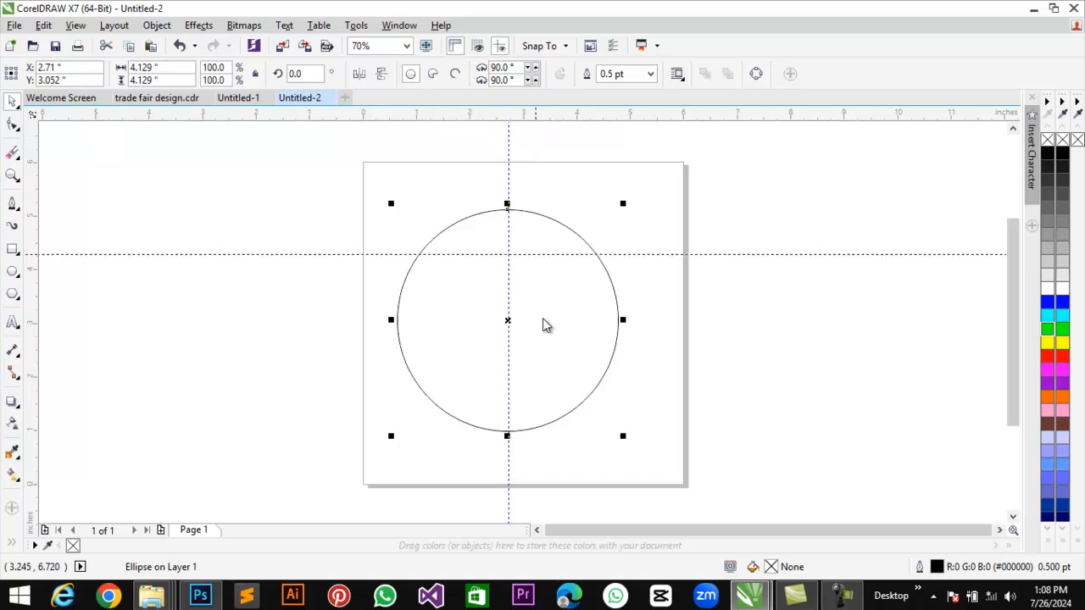
left_click_drag(545, 325, 545, 322)
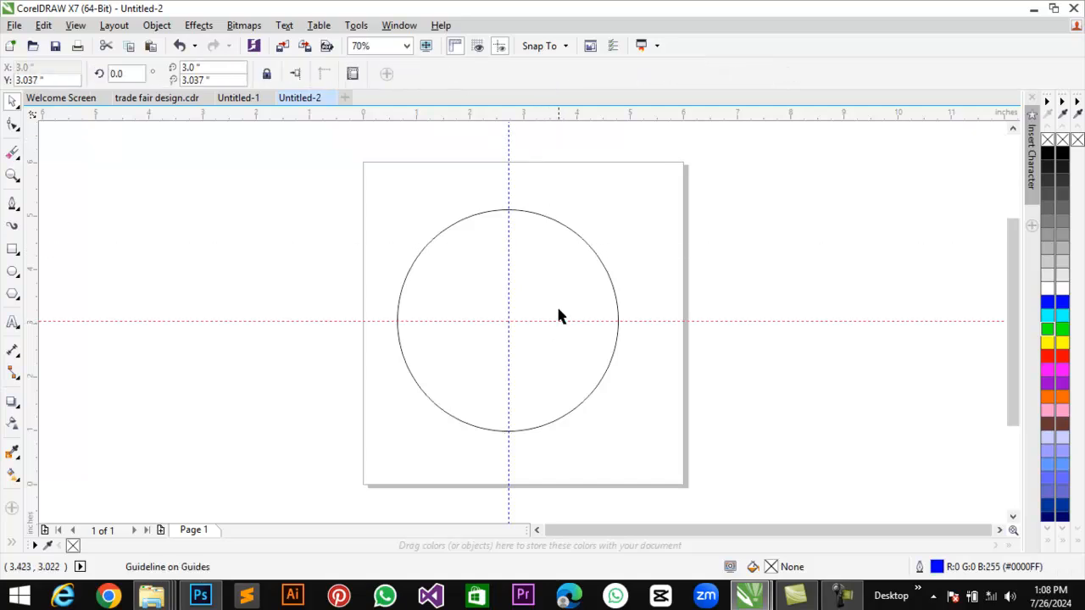
Copy the circle up and to the right so that it overlaps the original
left_click(559, 291)
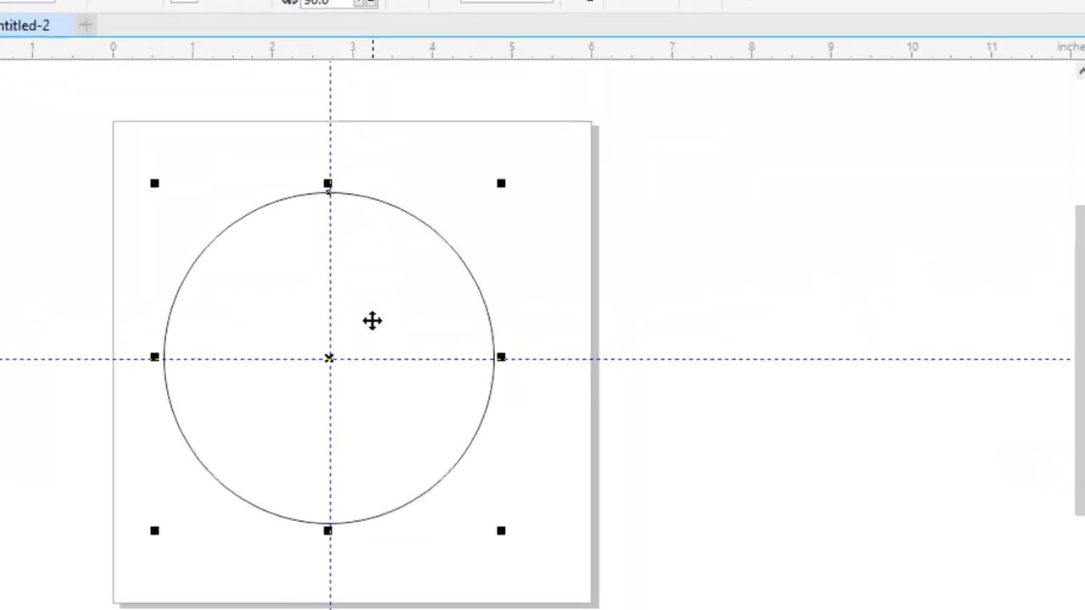
left_click_drag(546, 295, 587, 279)
left_click_drag(266, 320, 339, 273)
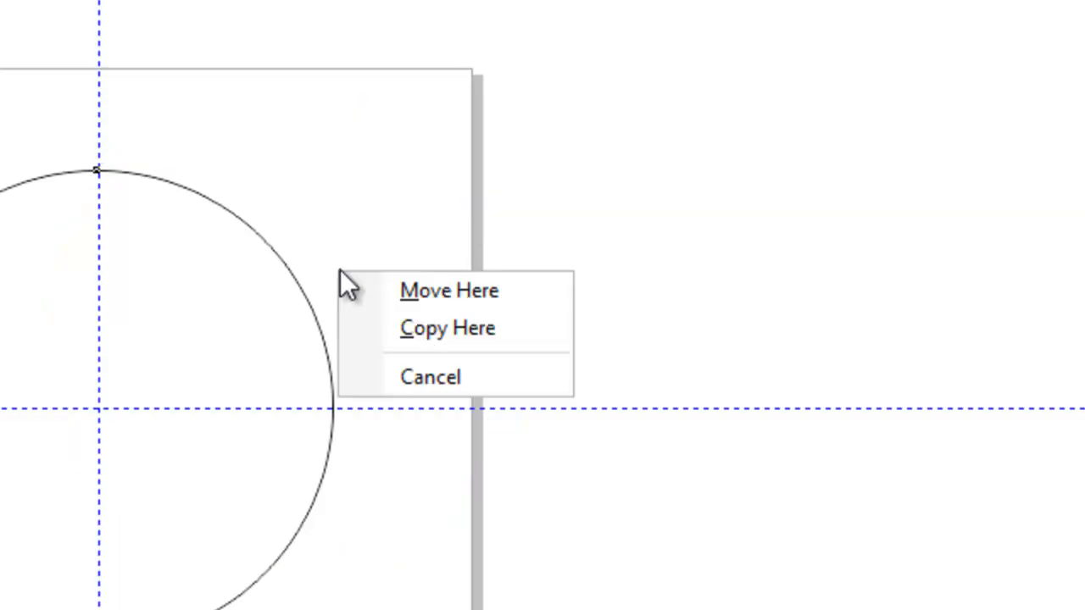
left_click(449, 323)
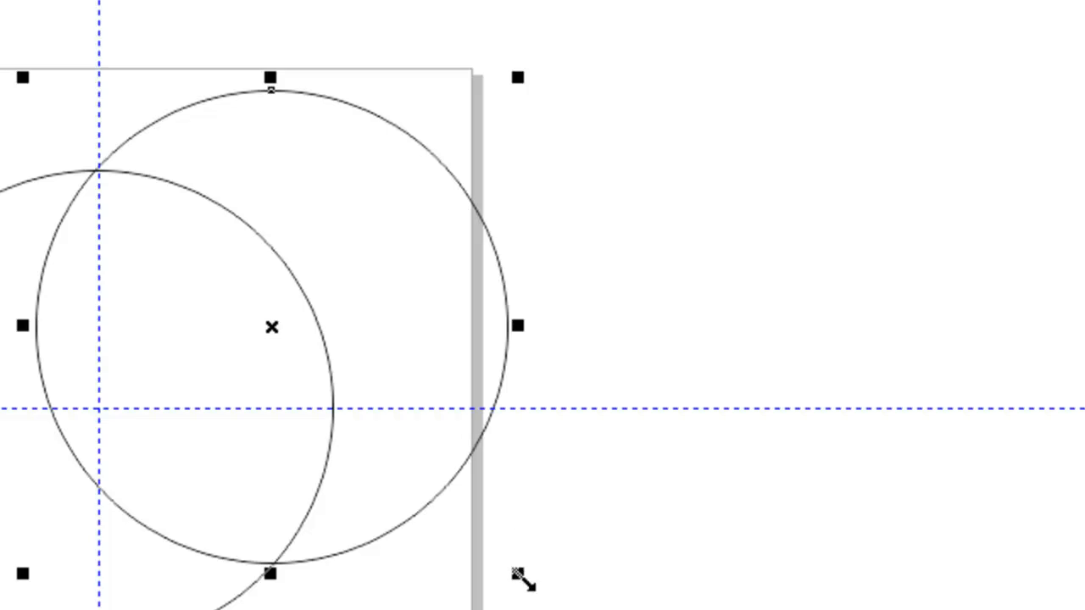
Scale the copied circle to about 3.56 inches and position its edge through the guideline crossing and the top of the first circle
left_click_drag(518, 576, 386, 458)
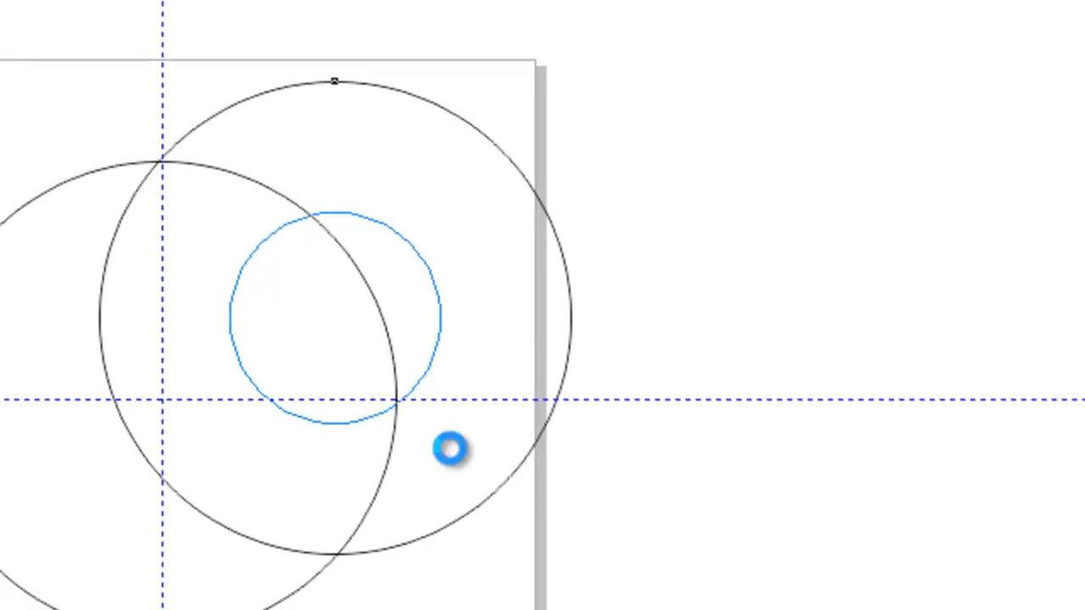
left_click_drag(336, 319, 249, 307)
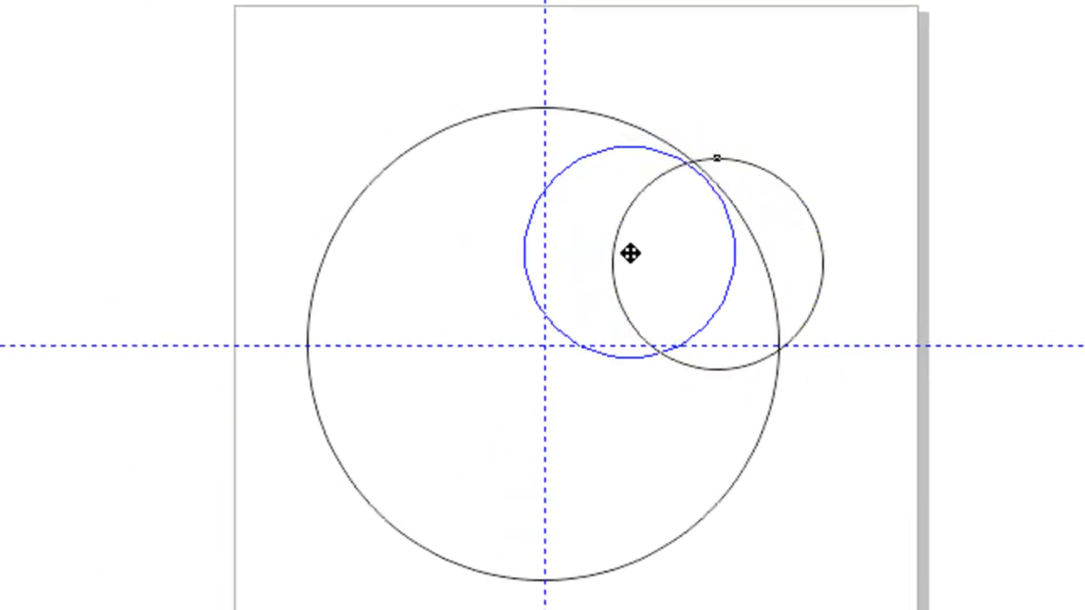
left_click_drag(630, 253, 627, 242)
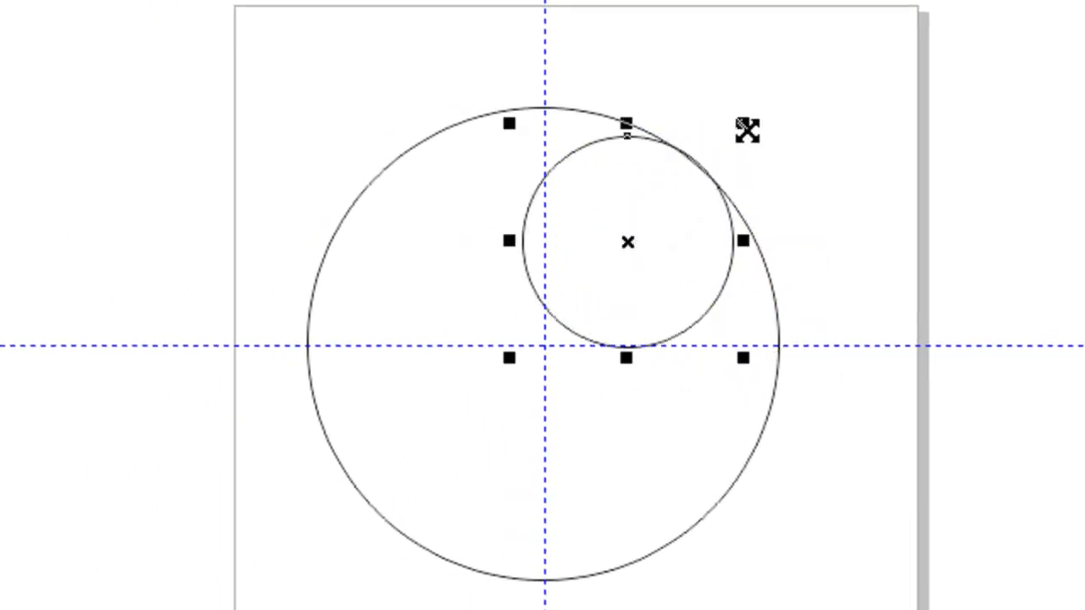
left_click_drag(747, 130, 876, 46)
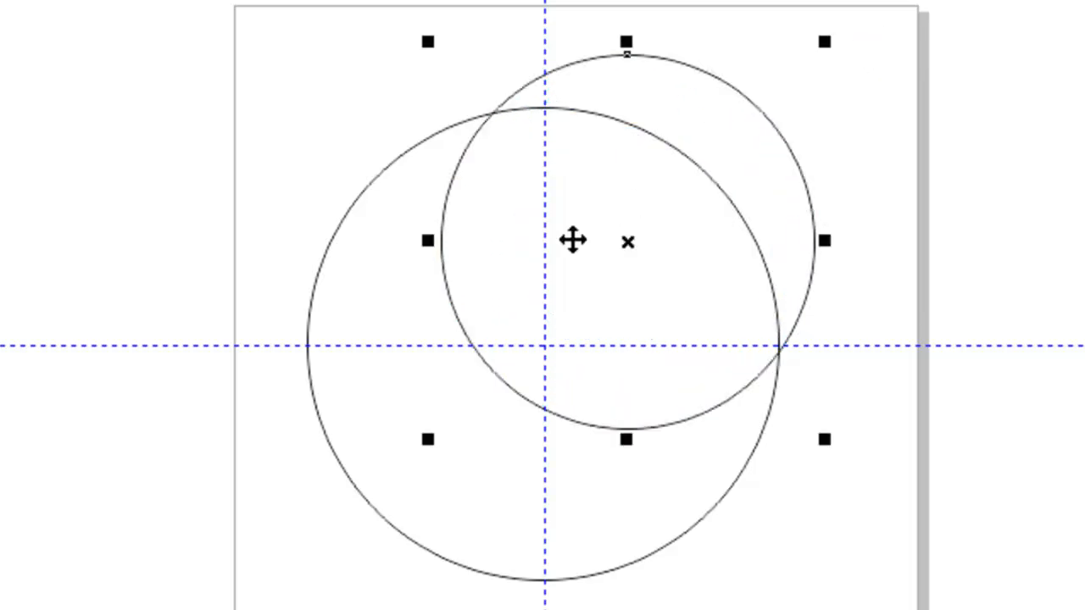
left_click_drag(573, 241, 646, 228)
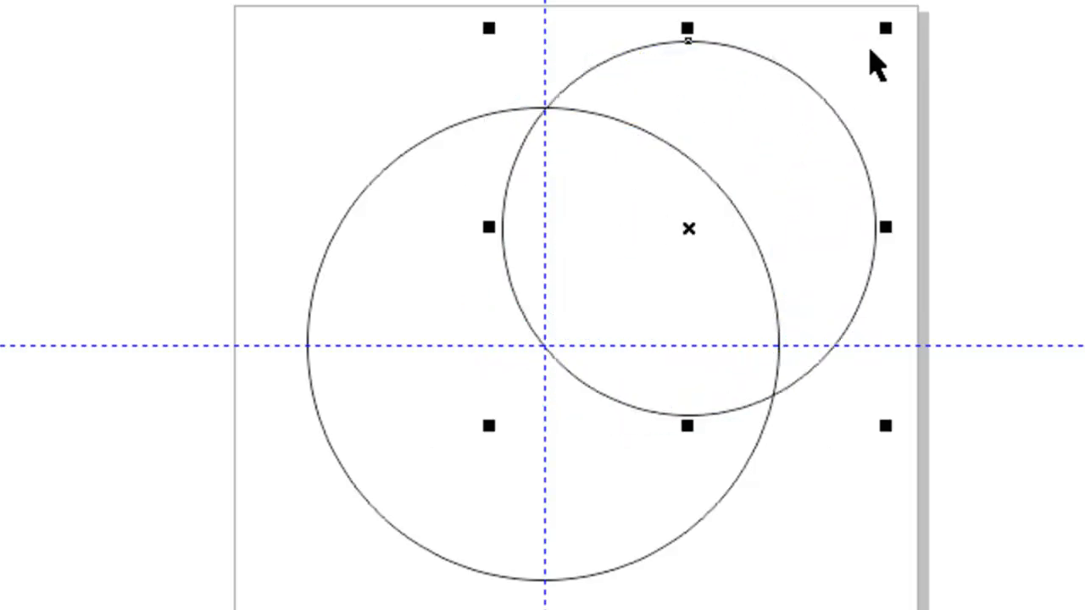
left_click_drag(896, 25, 929, 20)
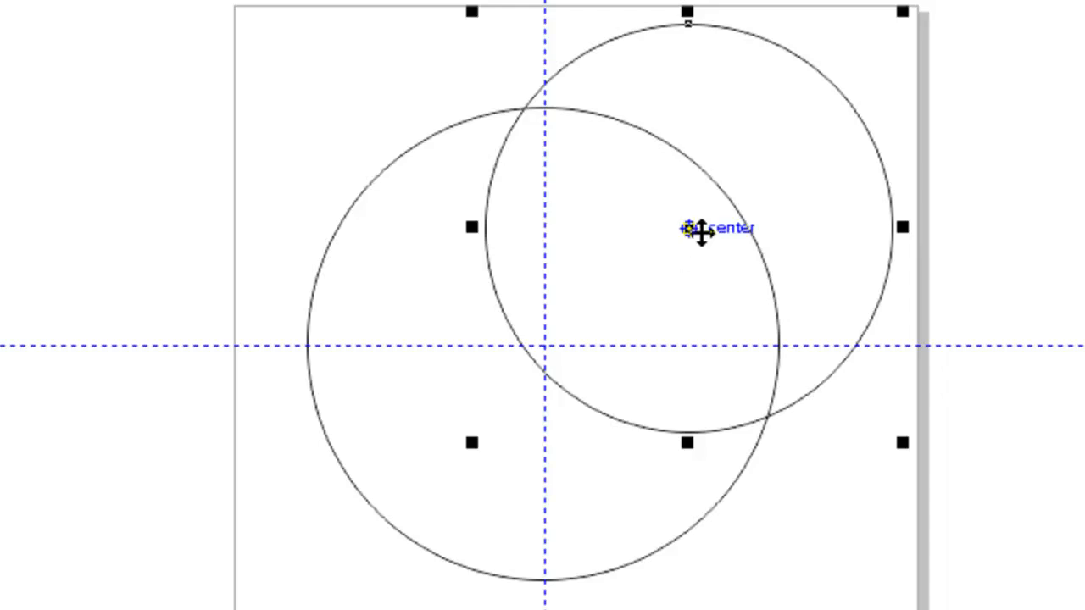
mouse_move(700, 232)
left_mouse_down()
mouse_move(717, 218)
mouse_move(706, 223)
left_mouse_up()
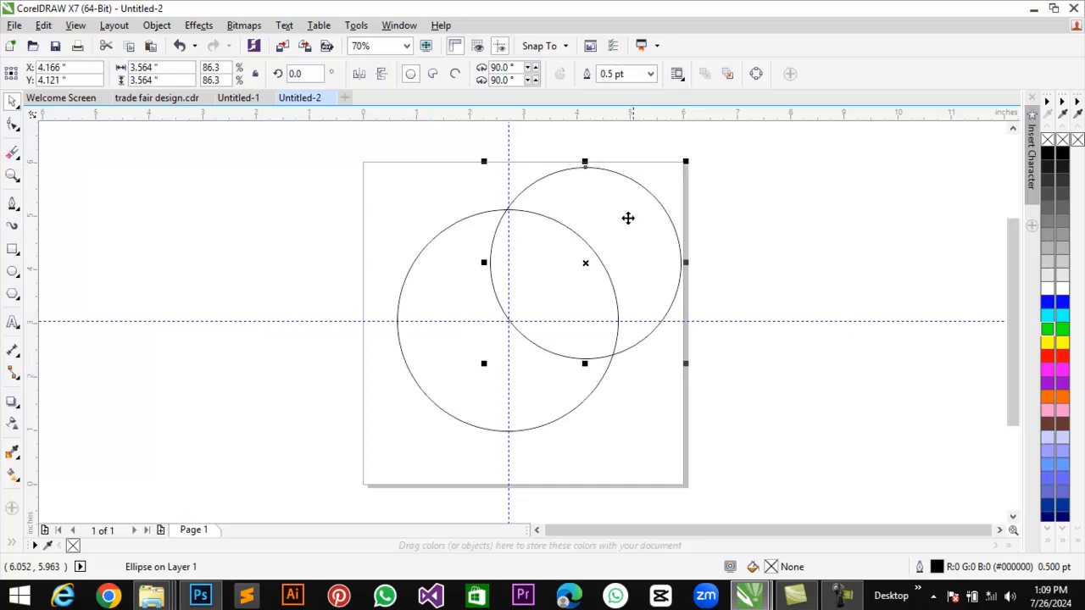
Copy the 3.56-inch circle and shrink the copy around its center to about 2 inches
left_click_drag(628, 219, 634, 223)
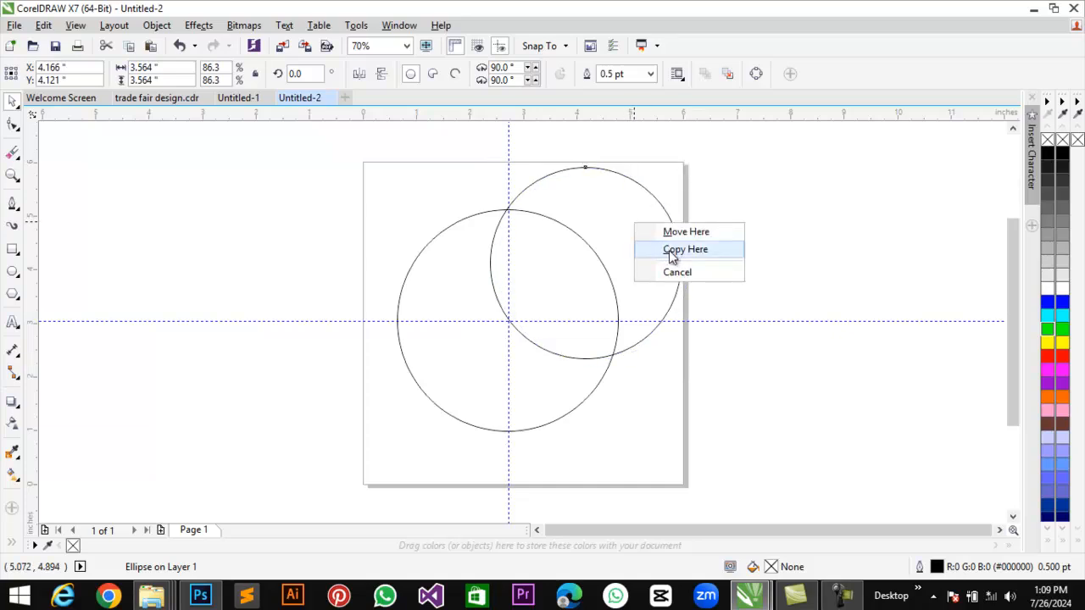
left_click(685, 250)
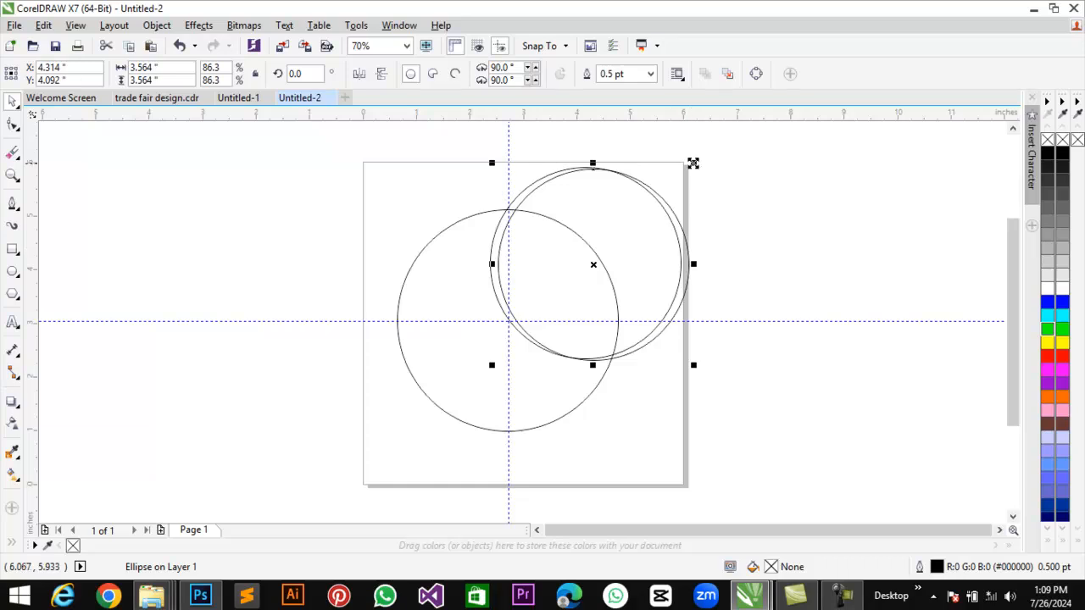
left_click_drag(693, 163, 650, 186)
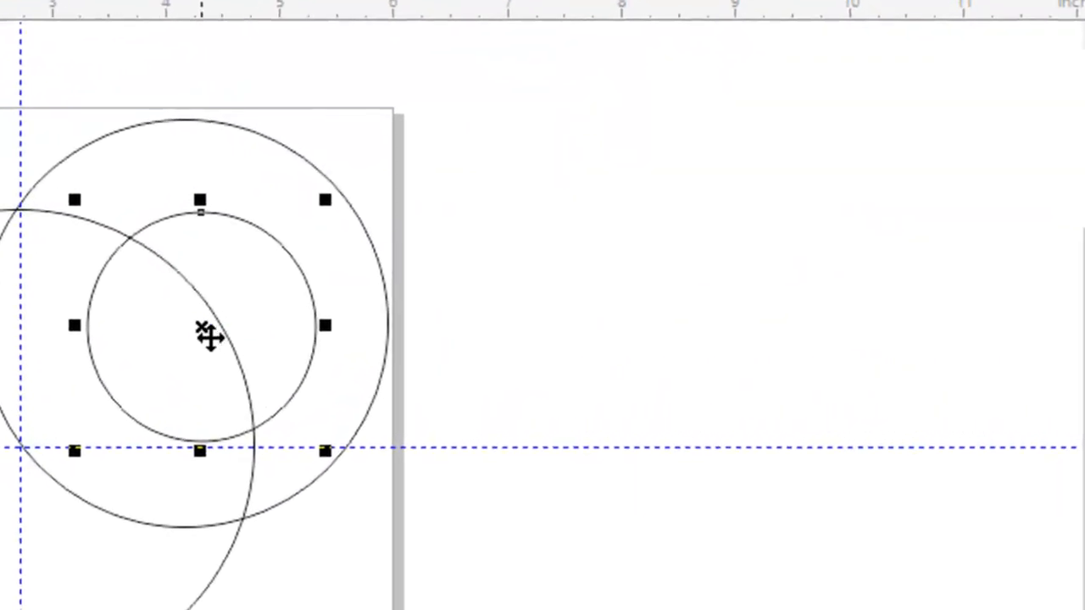
Resize the smallest circle to about 1.77 inches and fit it inside the overlap, touching the largest circle's upper-right edge and the horizontal guideline
left_click_drag(200, 325, 121, 337)
left_click_drag(592, 245, 591, 241)
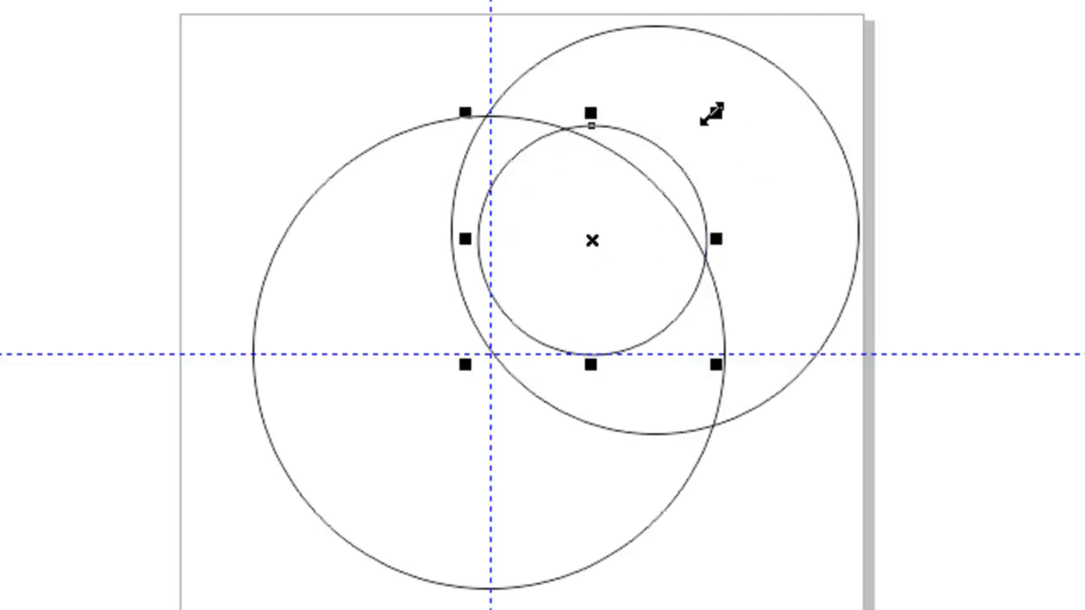
left_click_drag(716, 120, 695, 138)
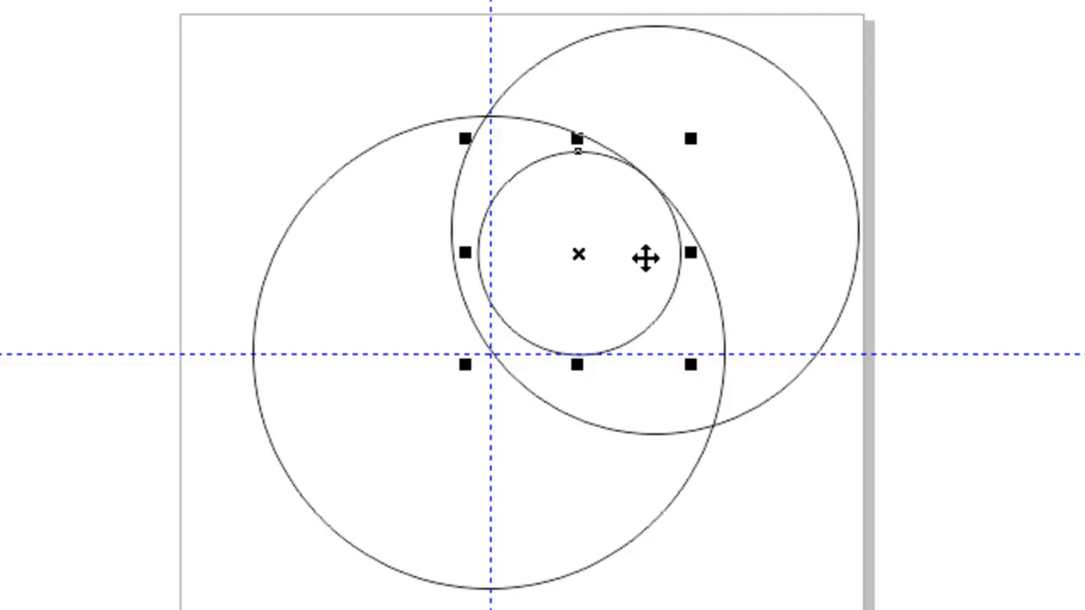
key("Right")
key("Right")
key("Right")
key("Right")
key("Down")
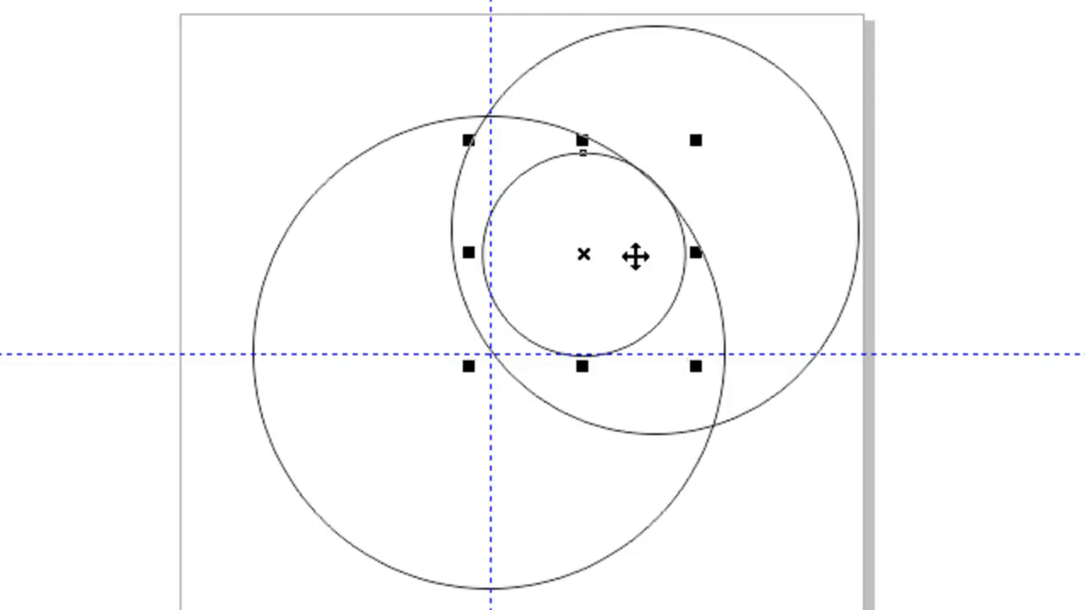
Copy the smallest circle to the right, positioning the copy so both small circles overlap and cross near the largest circle's edge
left_click_drag(649, 254, 713, 210)
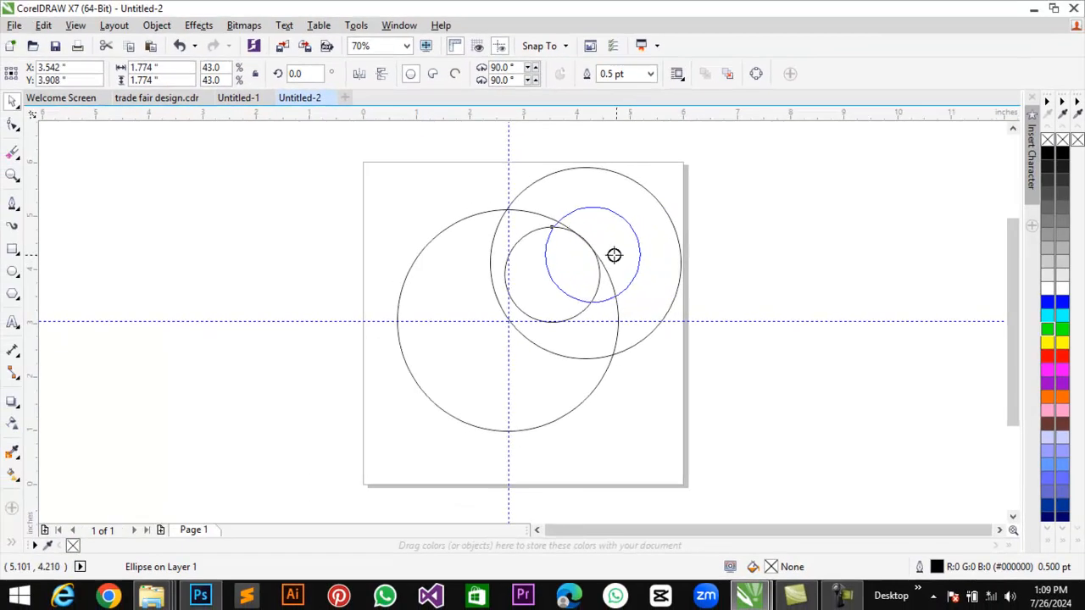
left_click_drag(614, 254, 610, 261)
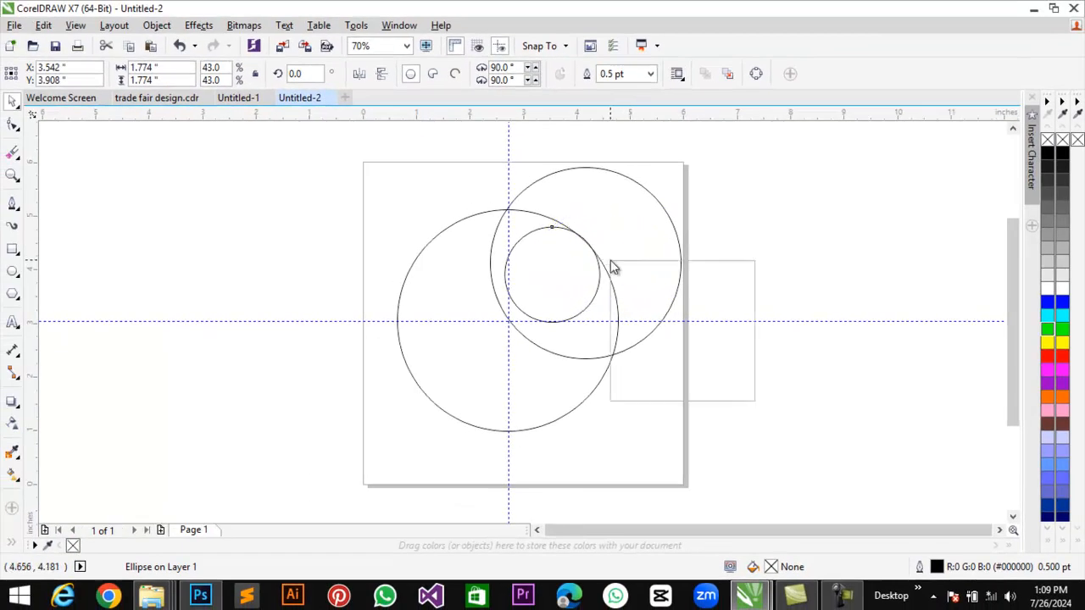
left_click(661, 289)
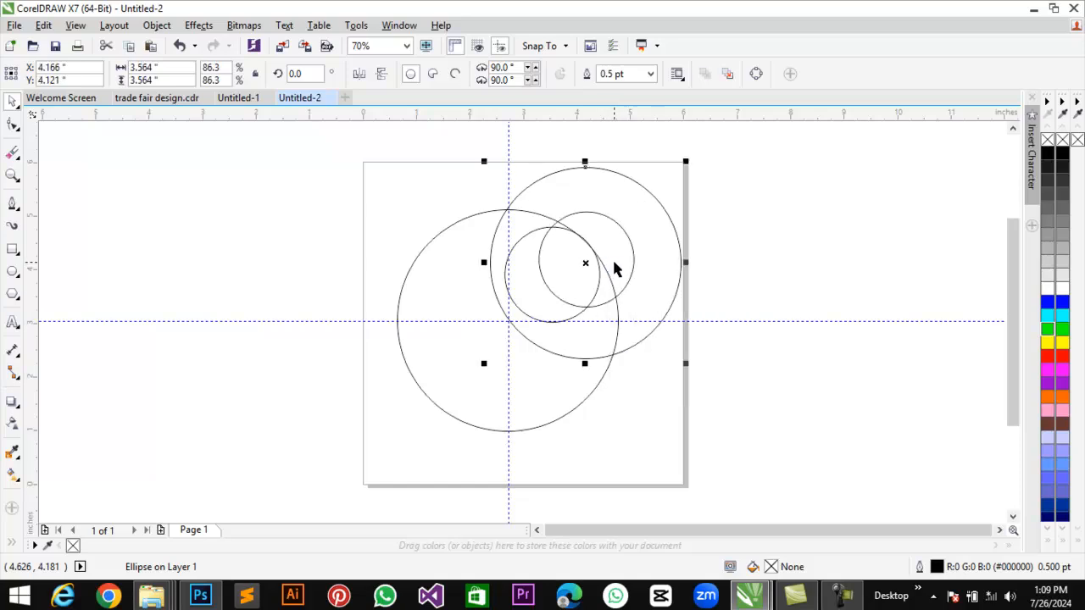
left_click(620, 255)
left_click_drag(606, 243, 619, 249)
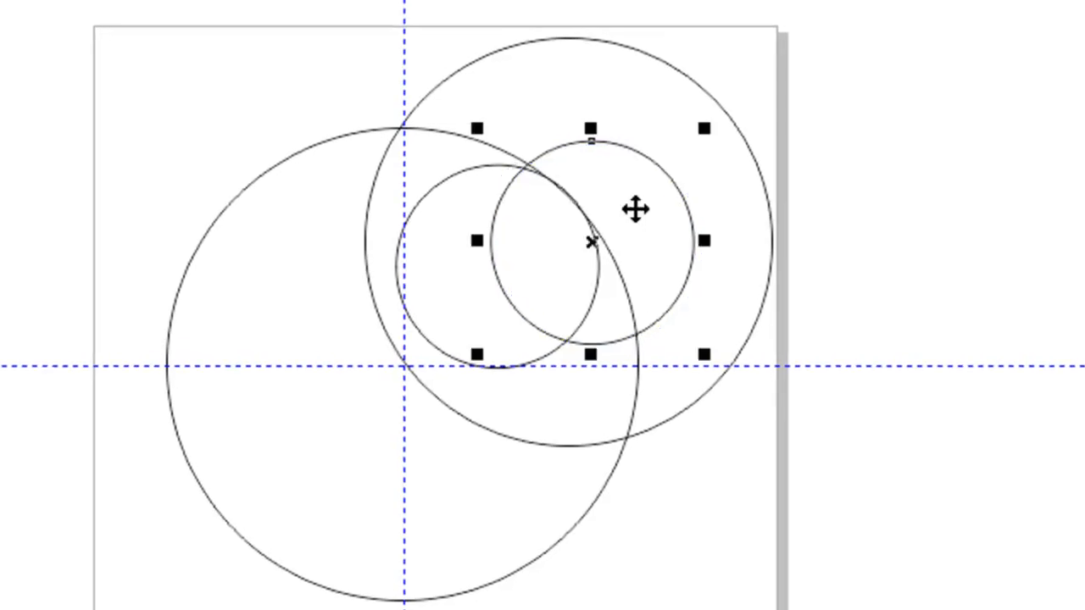
left_click_drag(636, 211, 644, 216)
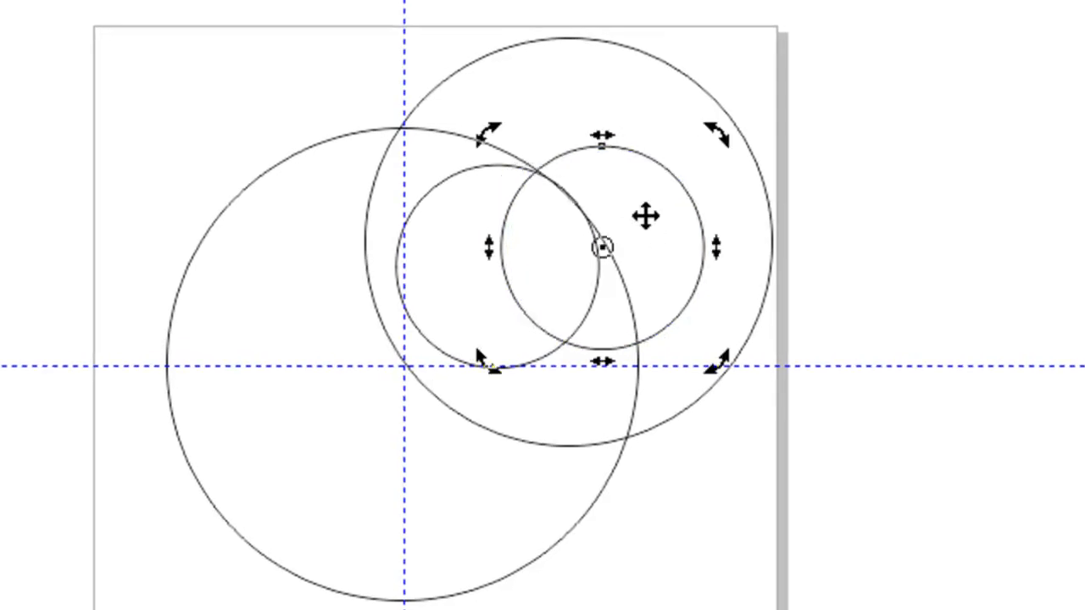
left_click(642, 217)
left_click(940, 229)
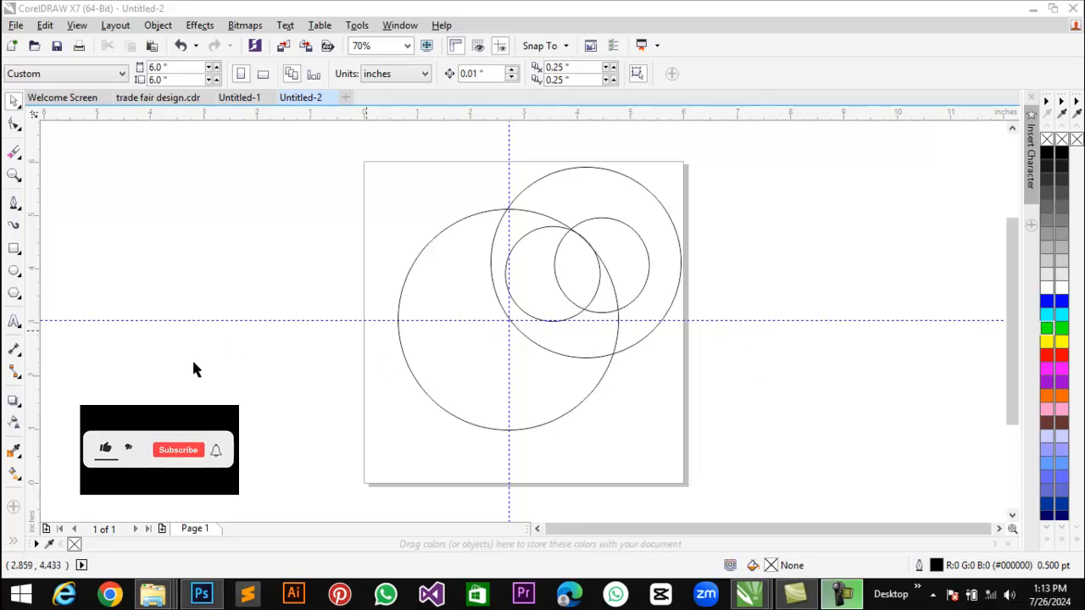
Use Smart Fill in blue-gray on the overlap of the two small circles and the part of the right one outside the largest circle
left_click(14, 541)
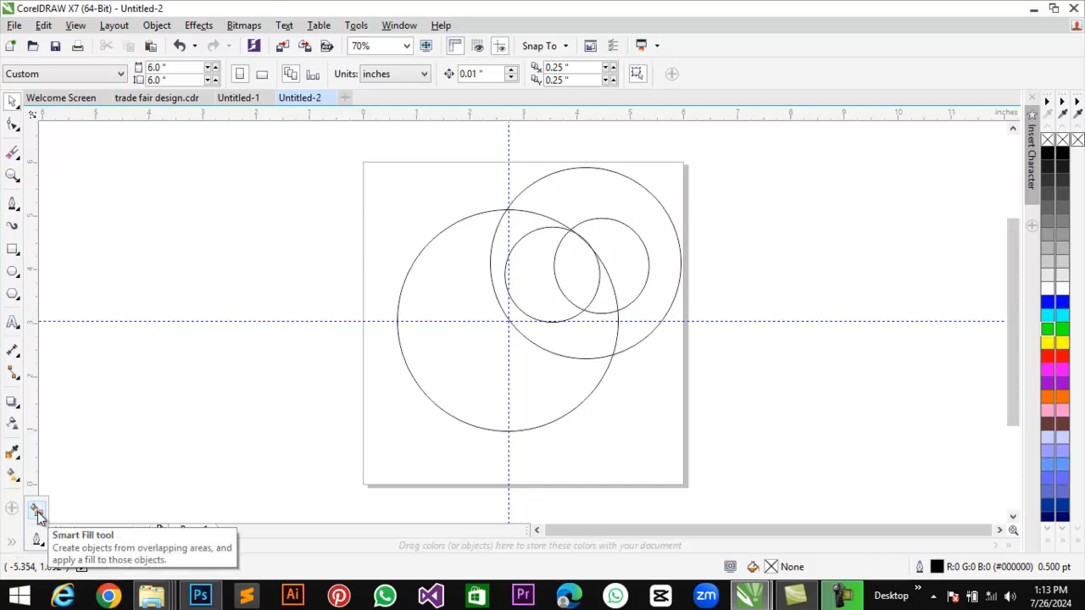
left_click(37, 513)
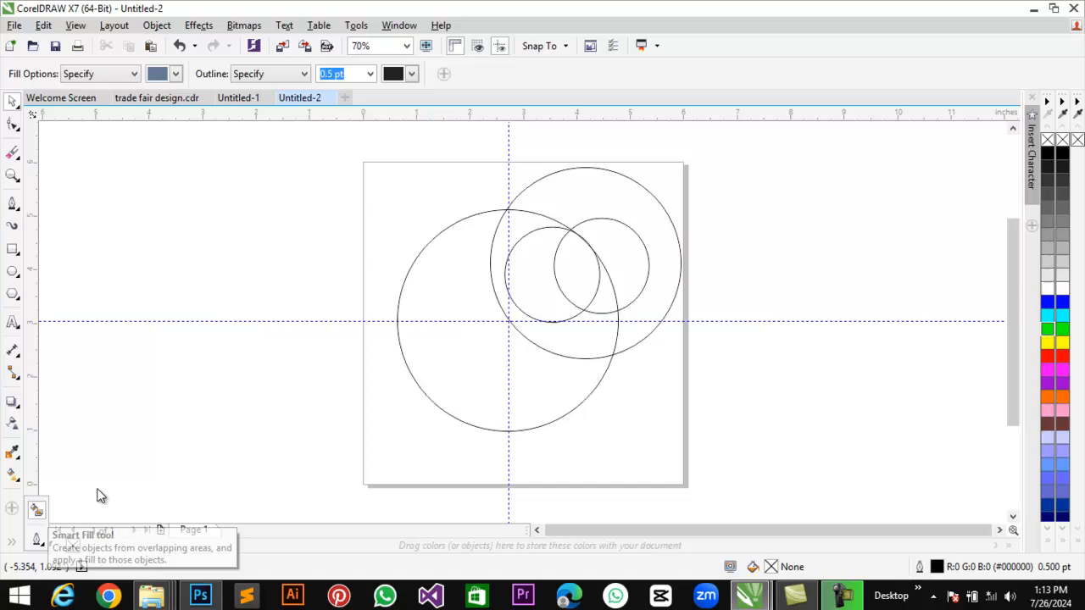
left_click(575, 251)
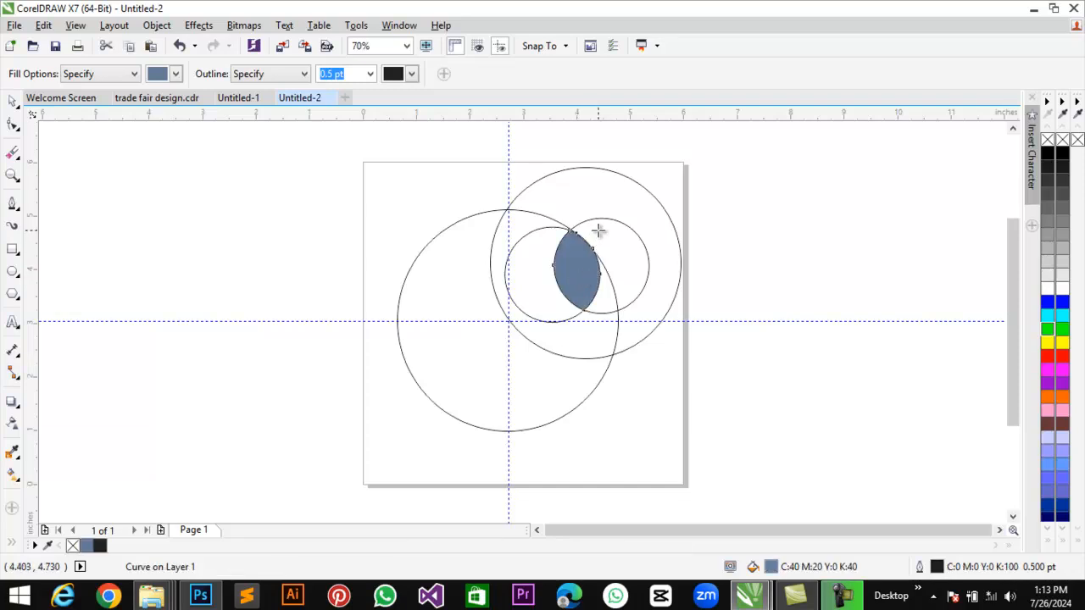
left_click(616, 238)
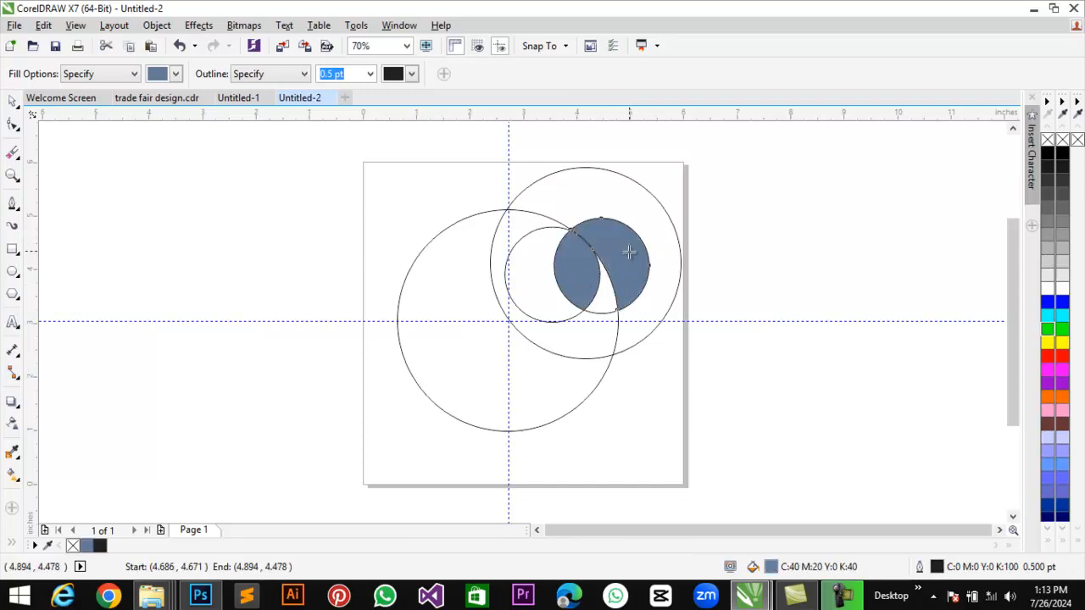
Move the two blue-gray filled shapes together out of the circles to the empty area right of the page
left_click(13, 101)
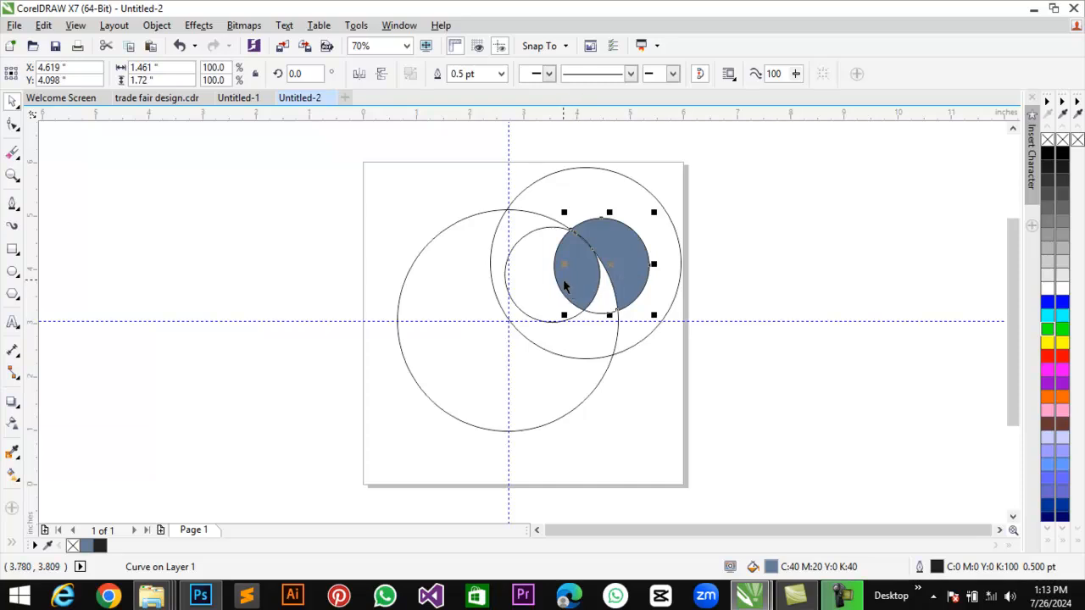
left_click(735, 241)
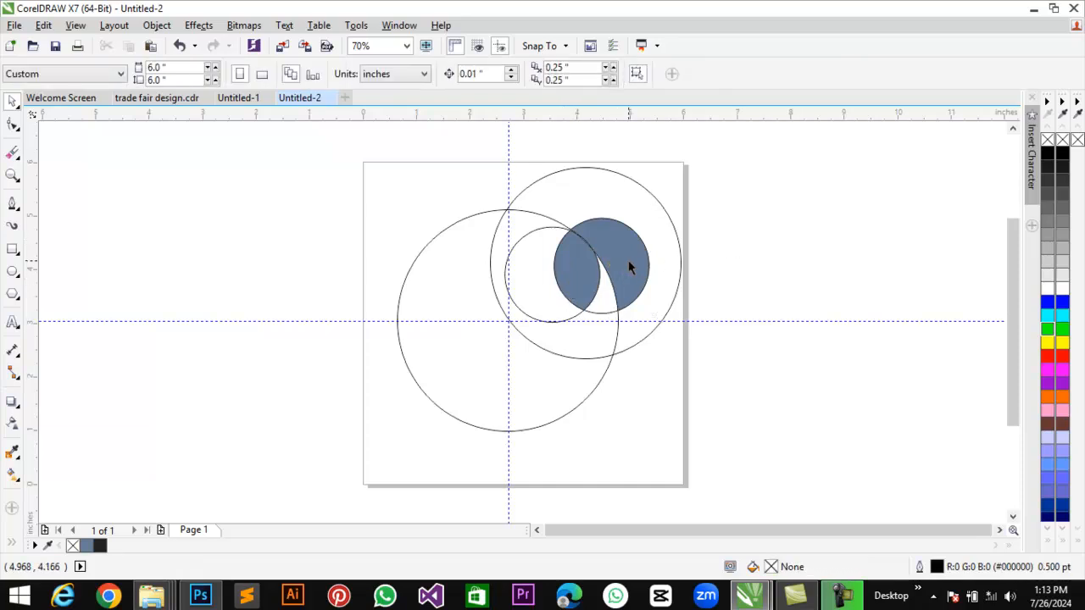
left_click(630, 262)
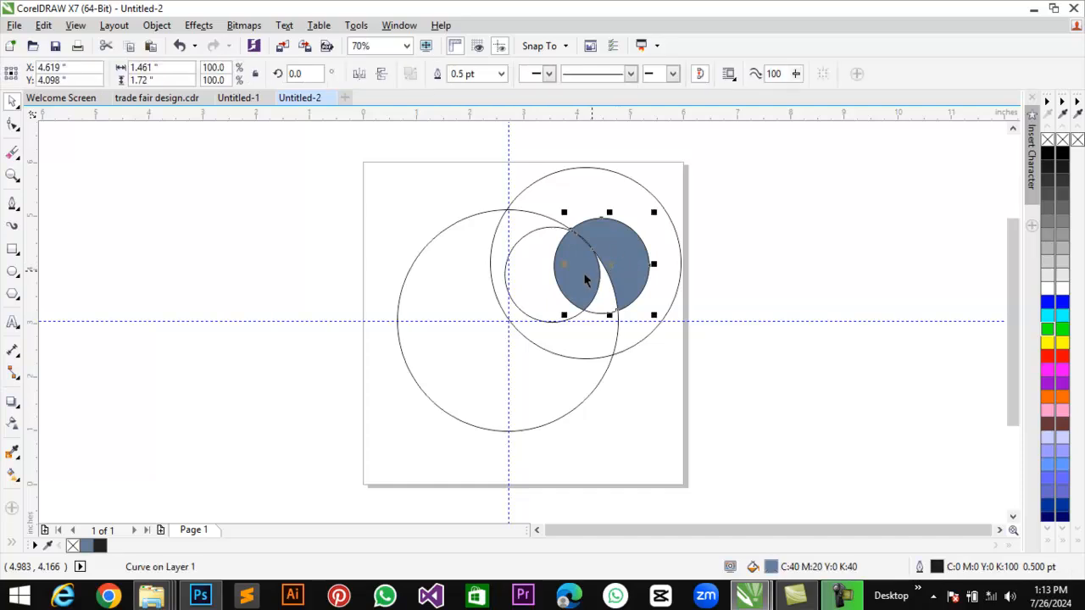
left_click(562, 282, "shift")
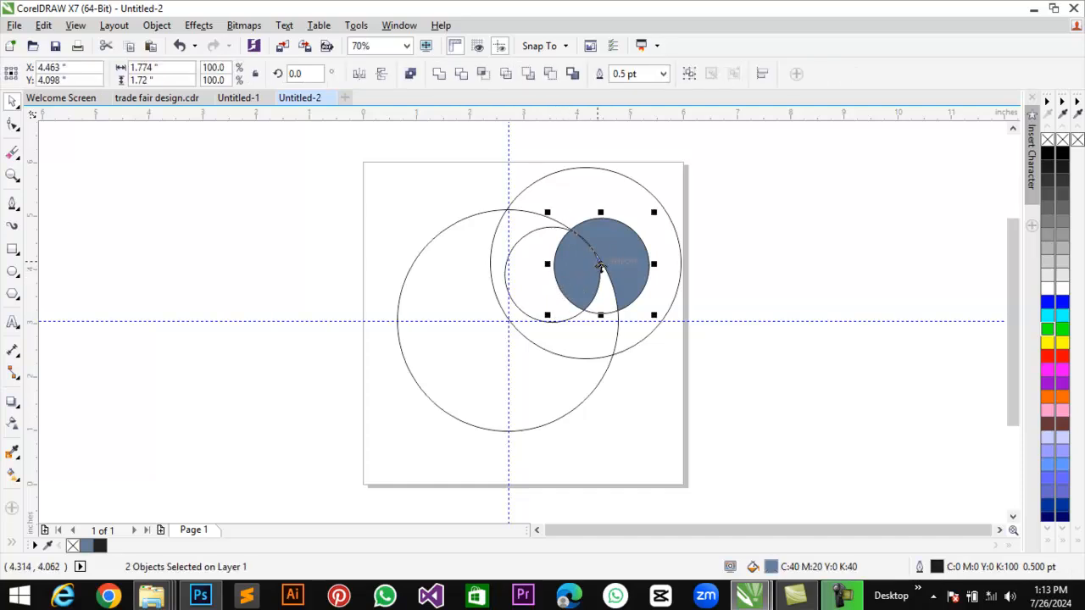
left_click_drag(600, 266, 808, 247)
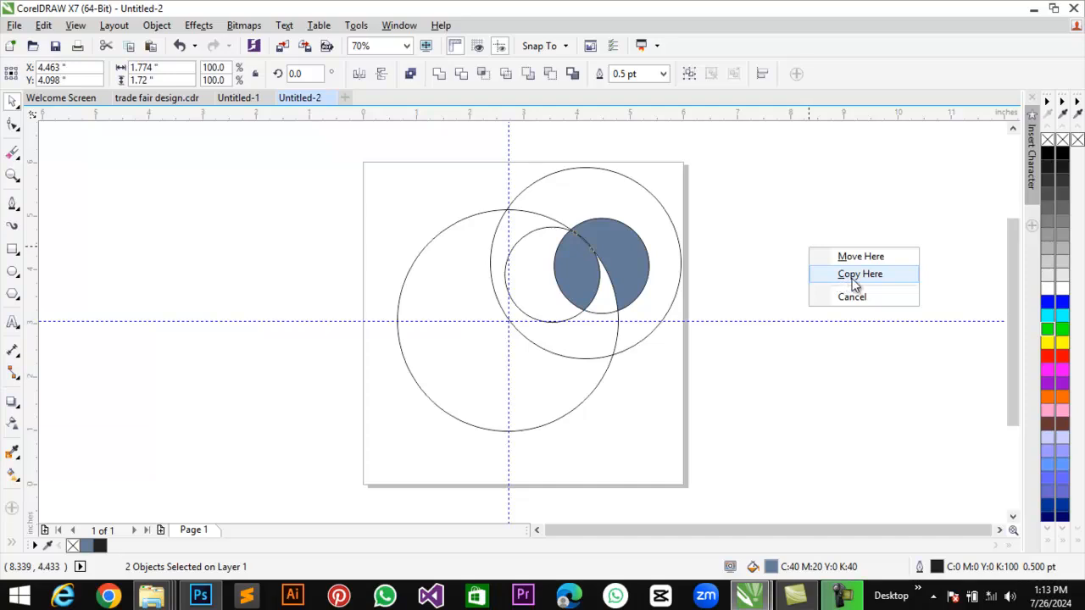
left_click(857, 256)
left_click(813, 292)
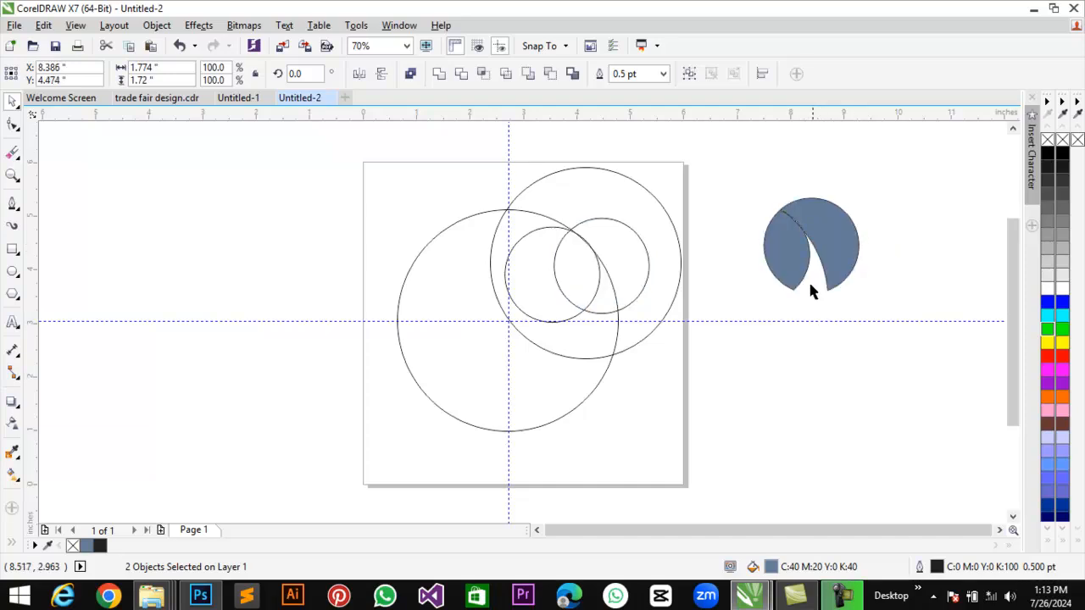
Remove the outlines from the two shapes placed right of the page and group them
left_click_drag(908, 169, 625, 356)
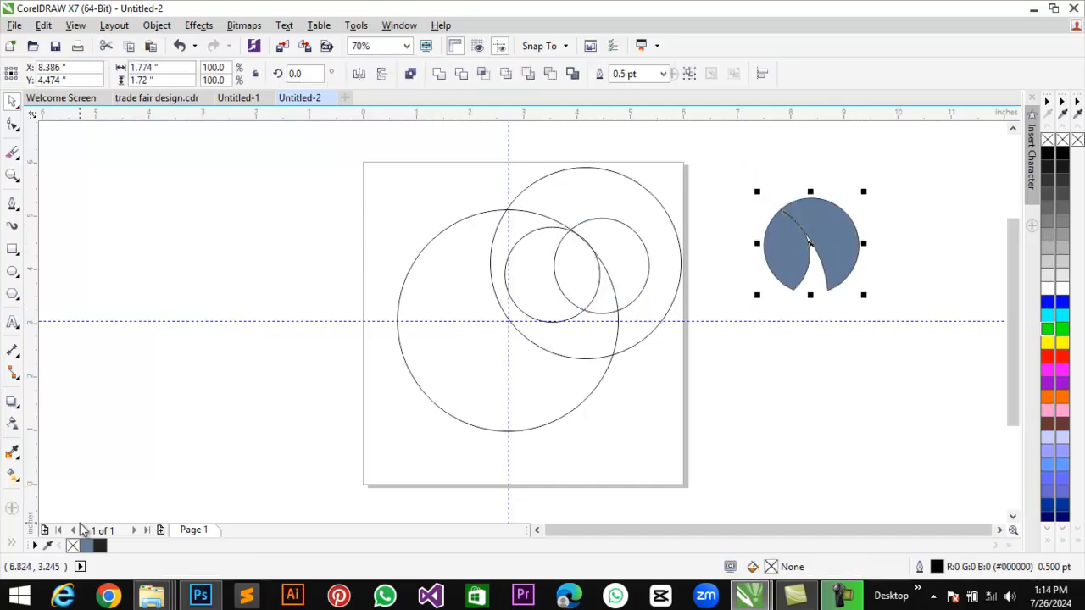
right_click(73, 549)
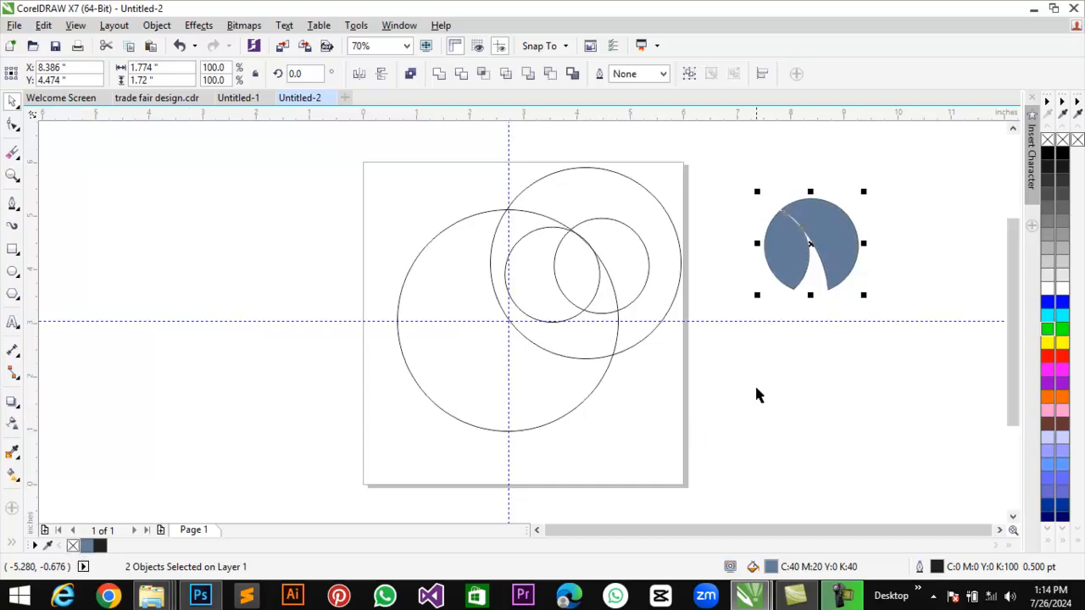
left_click(769, 338)
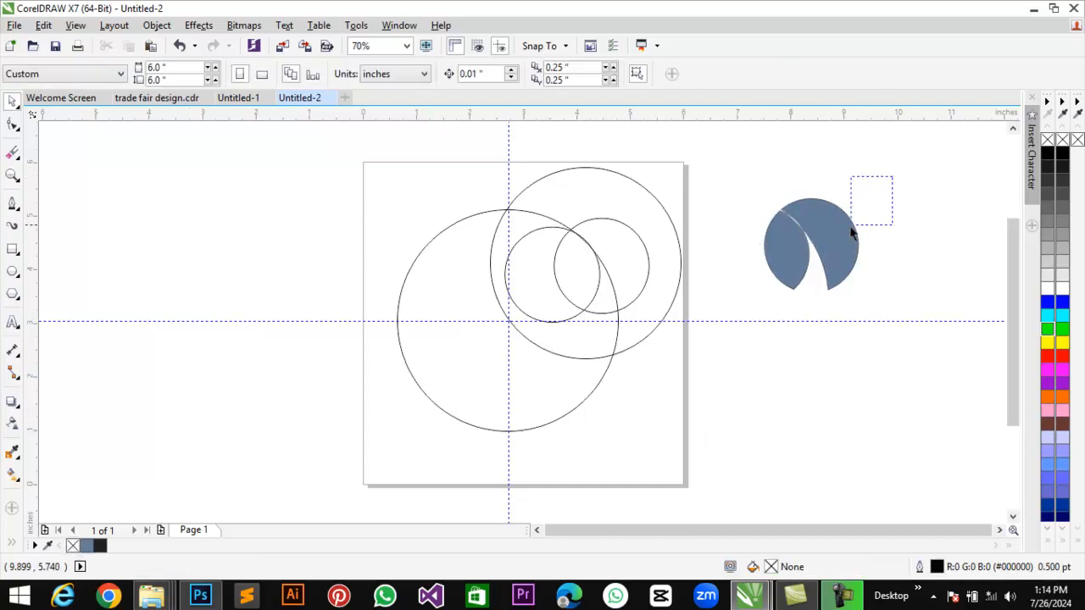
left_click_drag(852, 228, 724, 320)
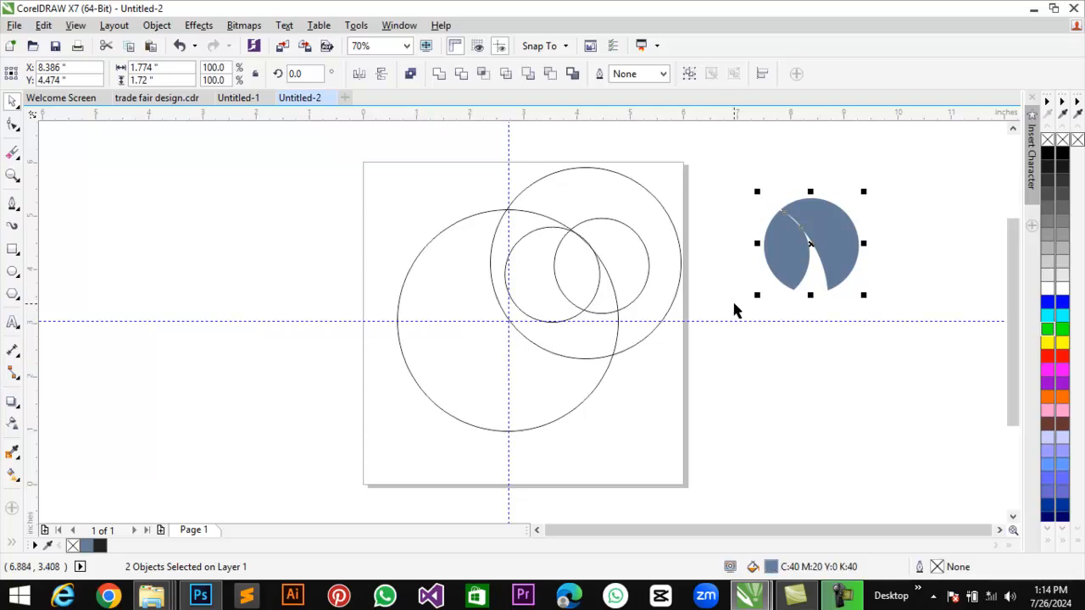
key("ctrl+g")
left_click(708, 406)
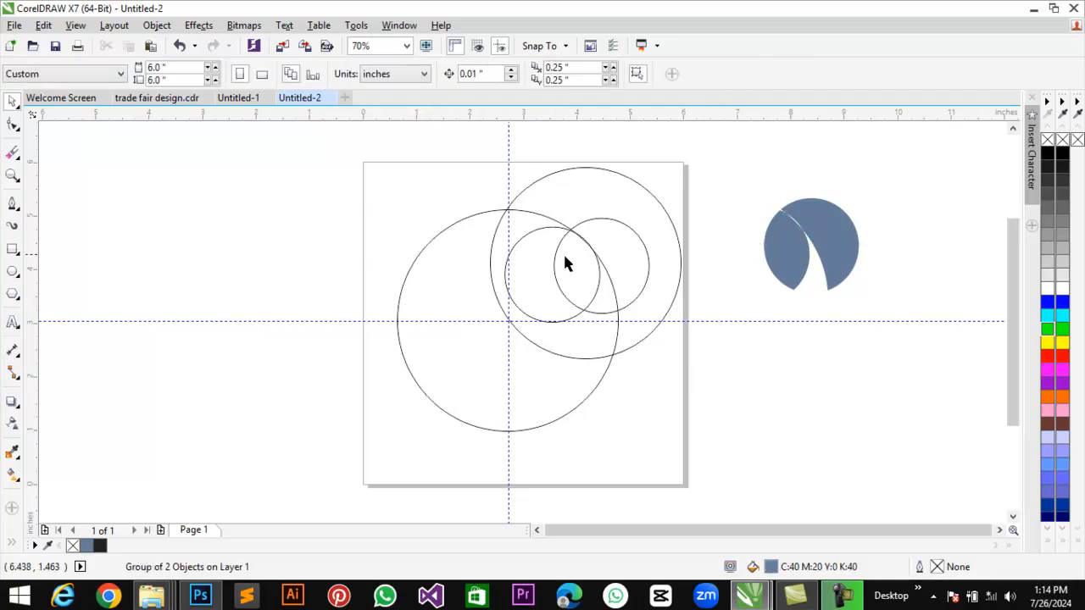
Use Smart Fill again in blue-gray on the small circles' overlap and the right small circle's part outside the largest circle
left_click(537, 286)
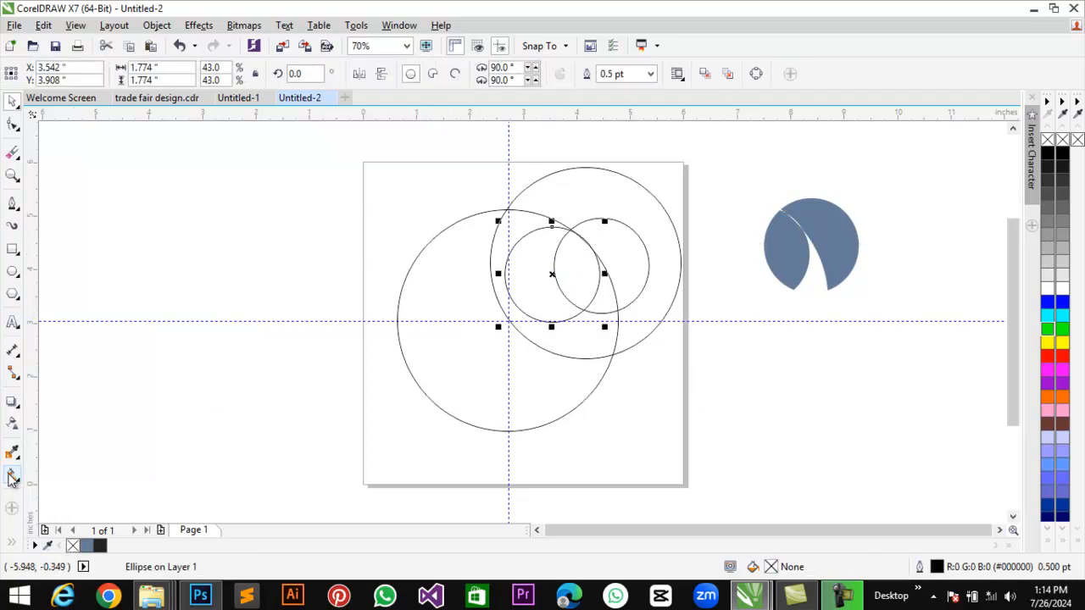
left_click(13, 541)
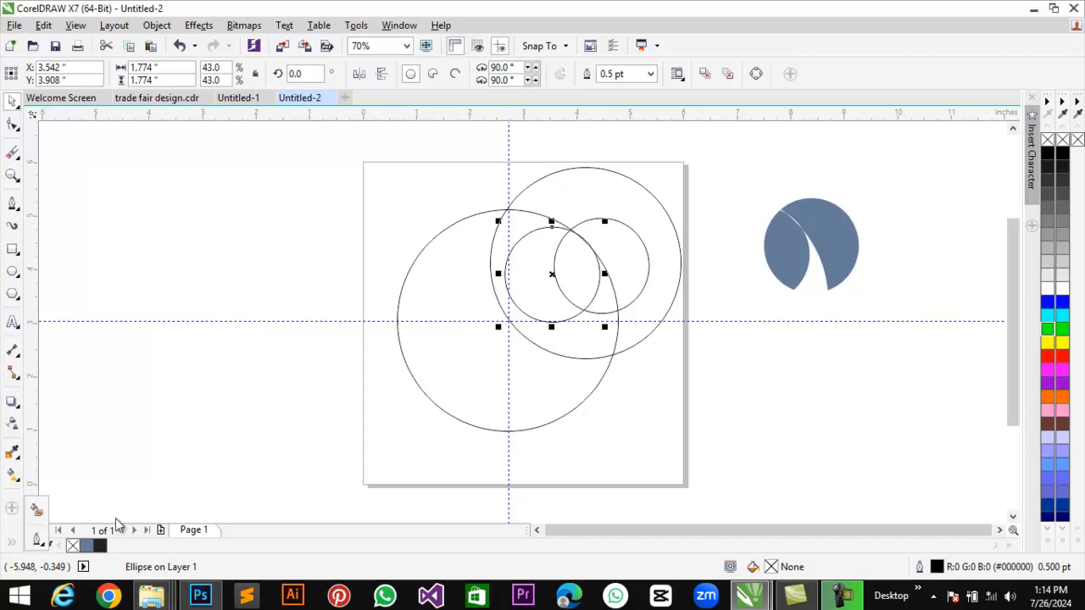
left_click(37, 512)
left_click(582, 254)
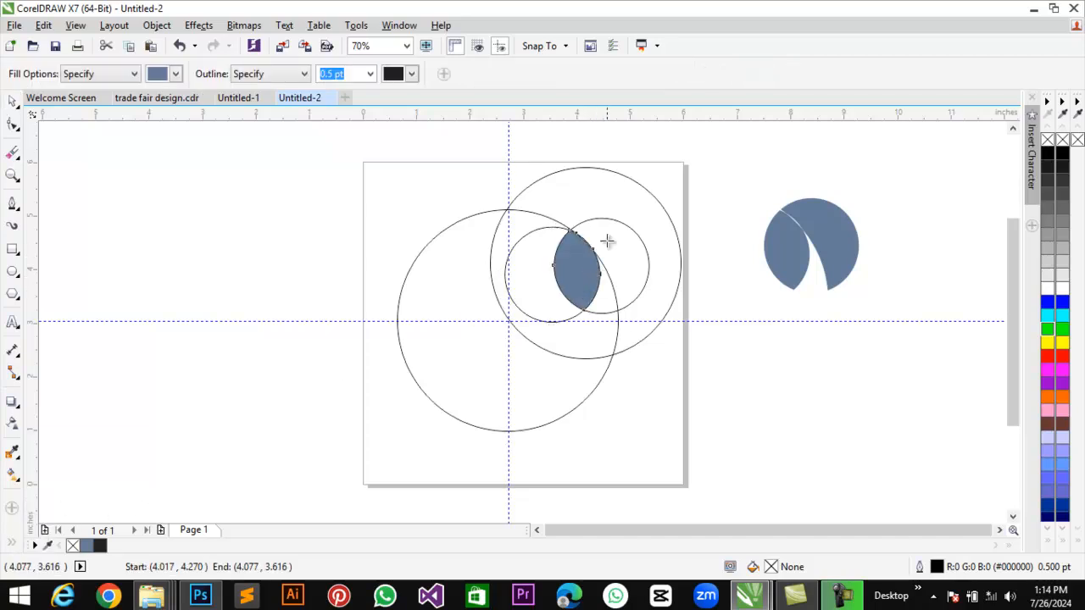
left_click(620, 234)
key("space")
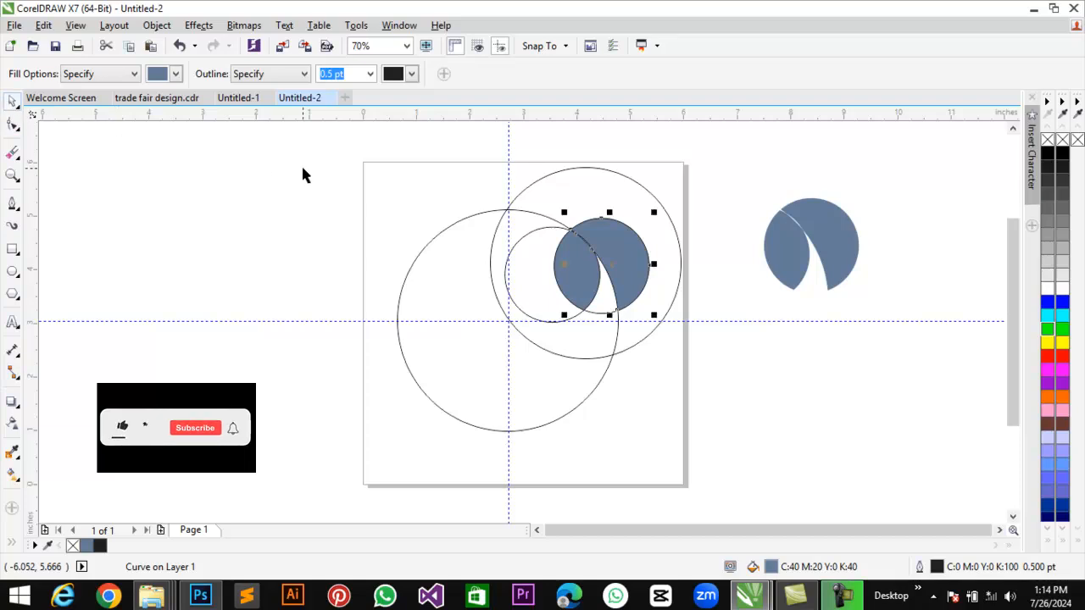
Move the whole circle construction off the page to the left and place the grouped, outline-free mark on the page
left_click_drag(273, 150, 727, 451)
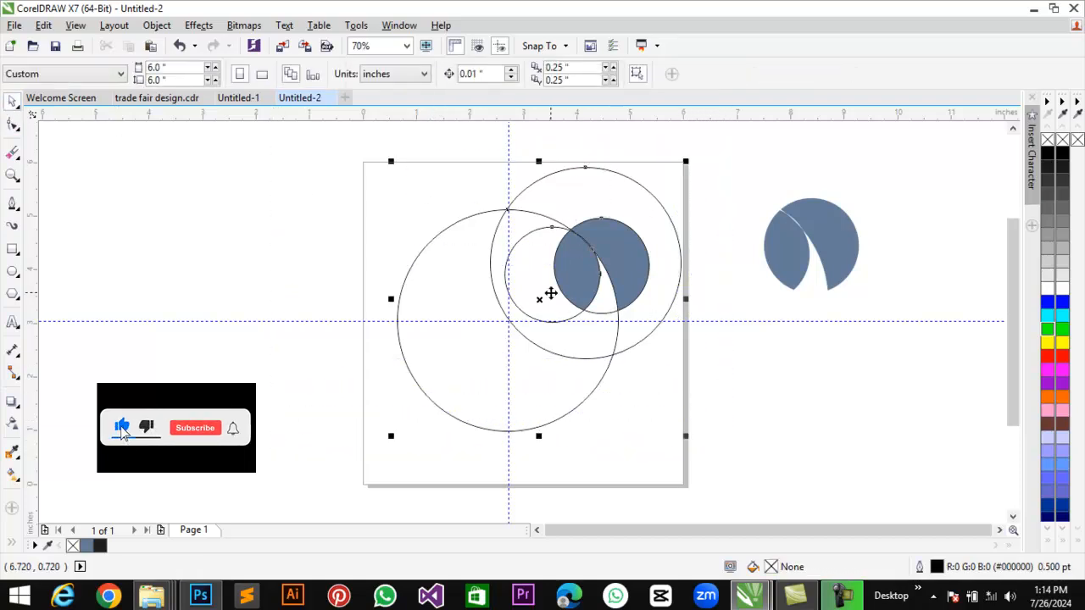
left_click_drag(542, 301, 235, 286)
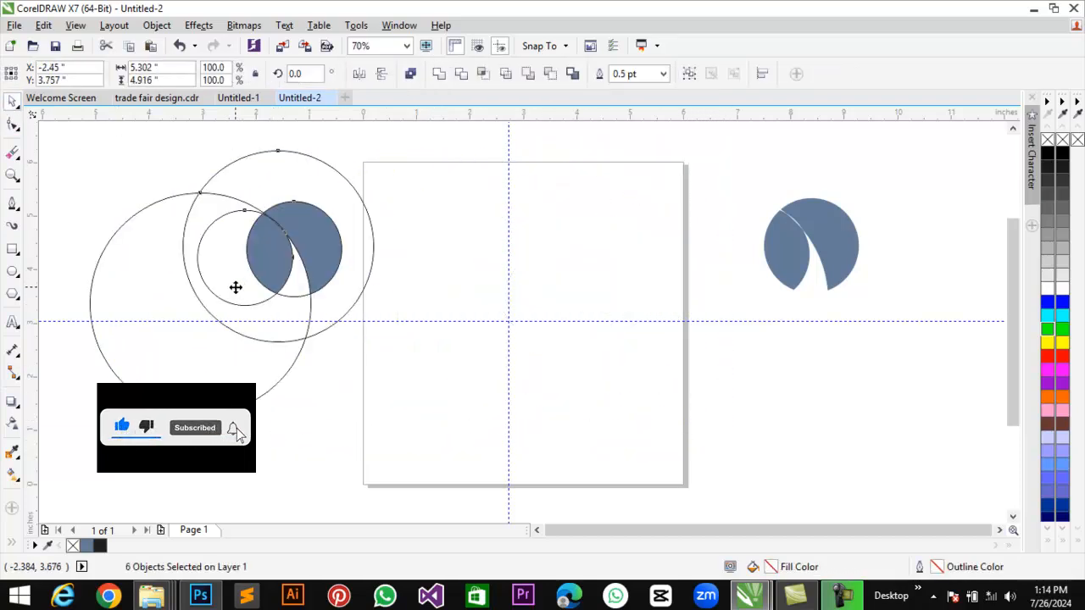
left_click(893, 211)
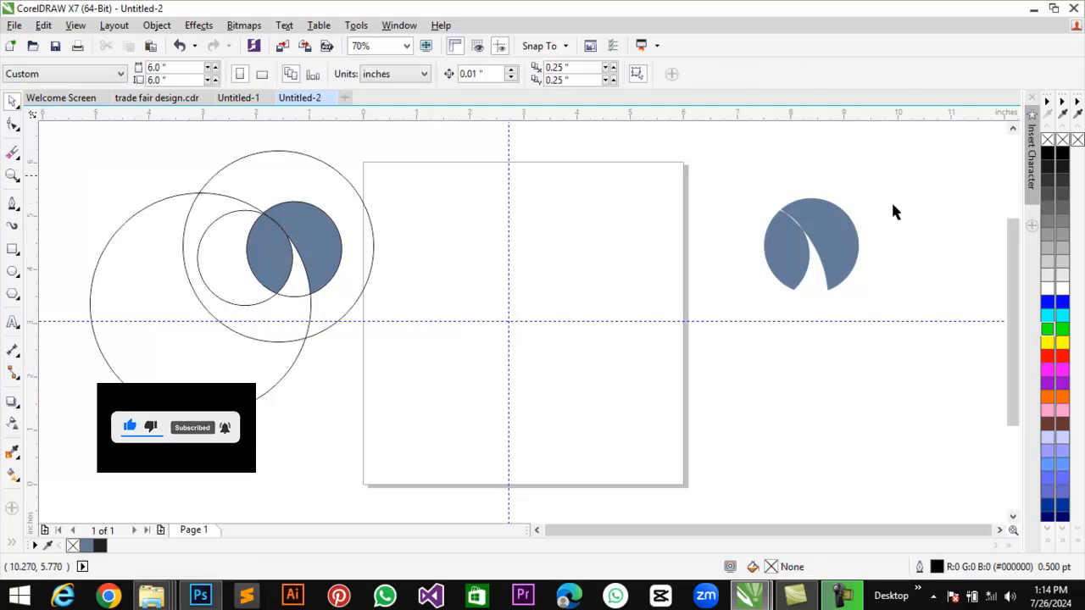
left_click(810, 239)
left_click_drag(811, 239, 596, 237)
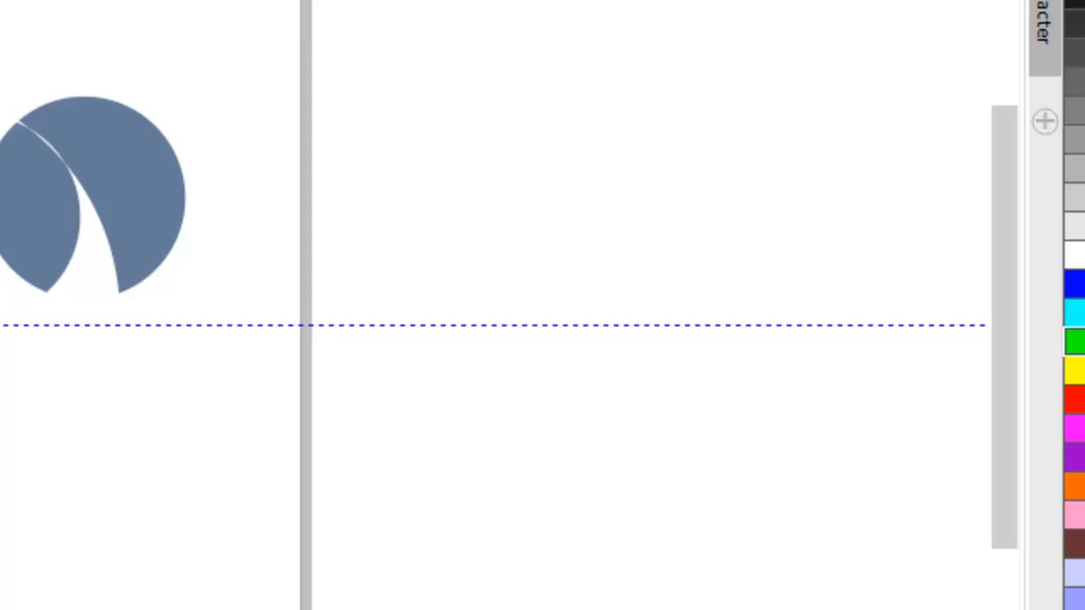
Add the artistic text "Otsis" below the mark on the page
left_click(57, 410)
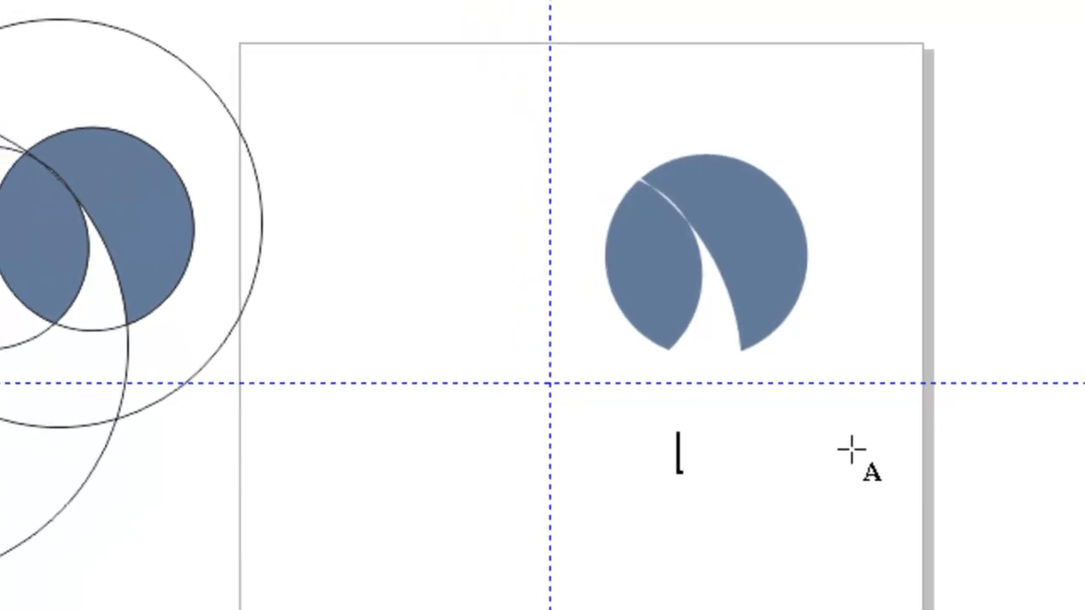
type("ot")
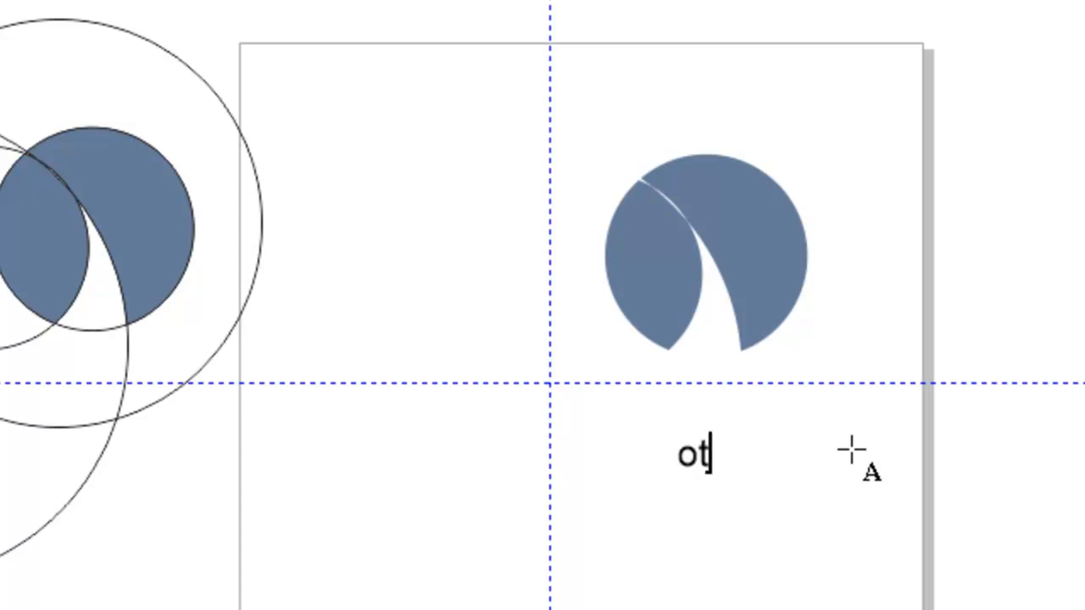
key("BackSpace")
key("BackSpace")
type("O")
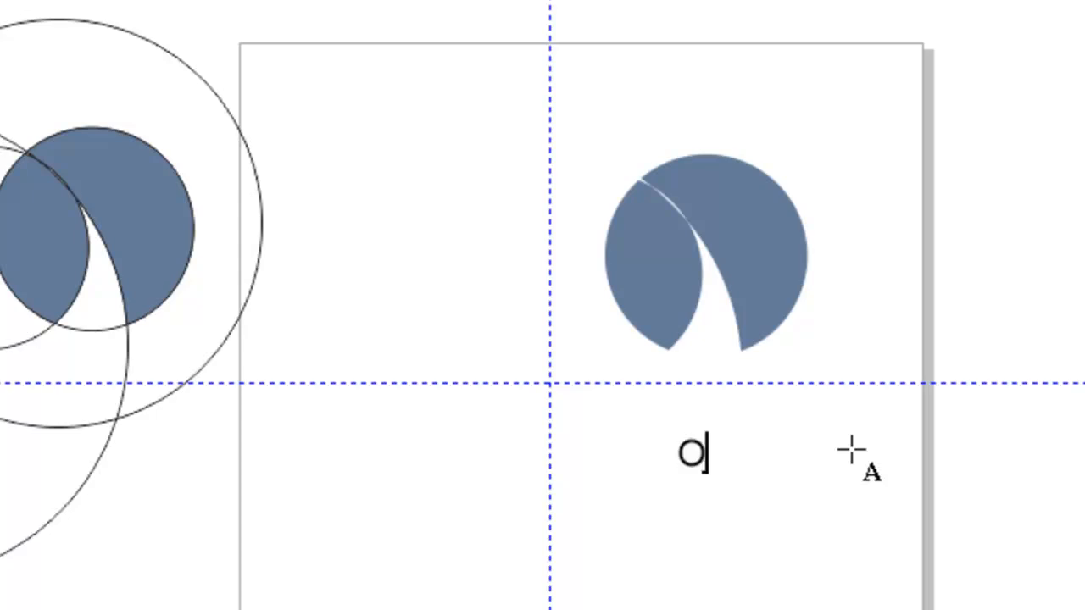
type("tsis")
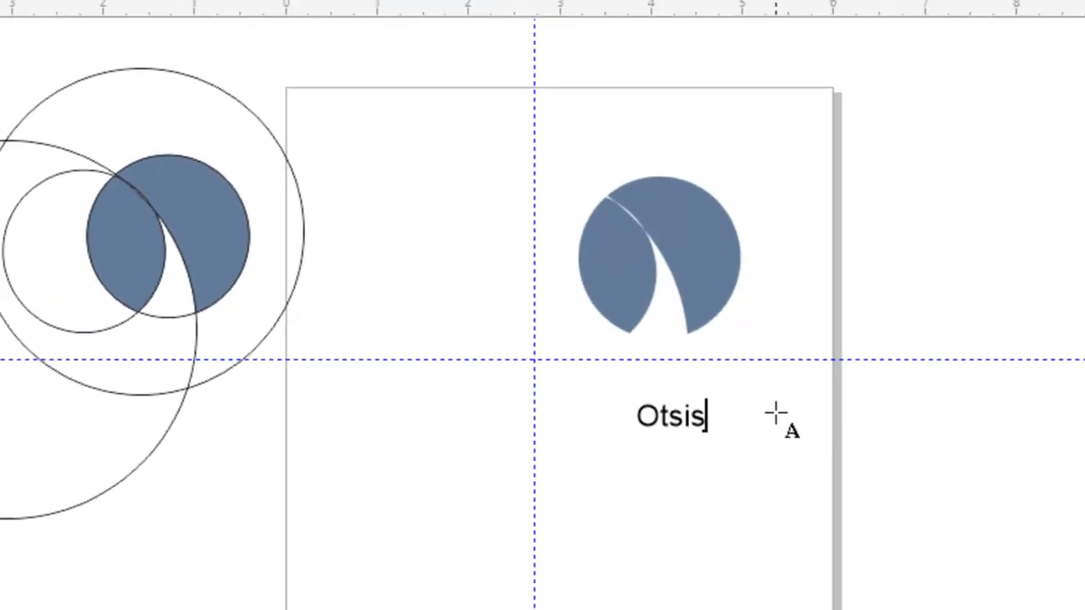
key("Escape")
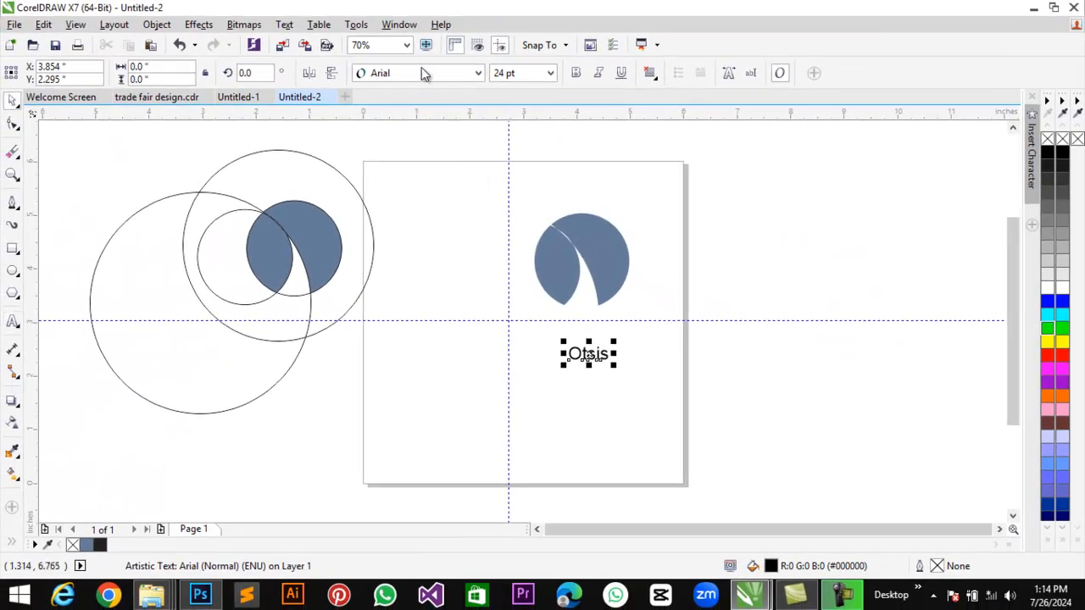
Set the Otsis text in Mosafin Black and enlarge it proportionally to about 70 pt
left_click(422, 67)
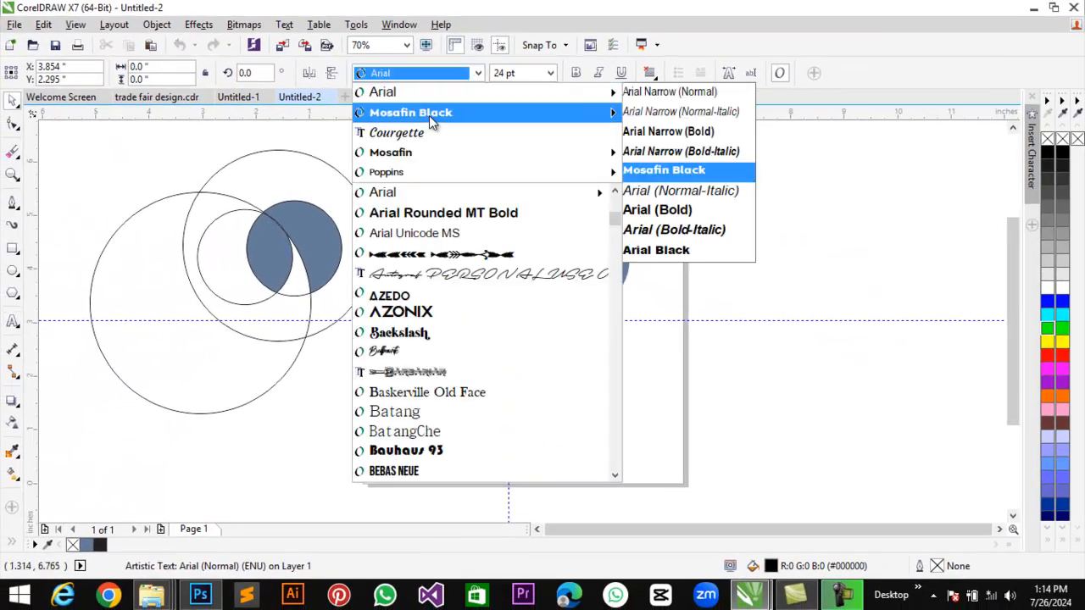
left_click(428, 115)
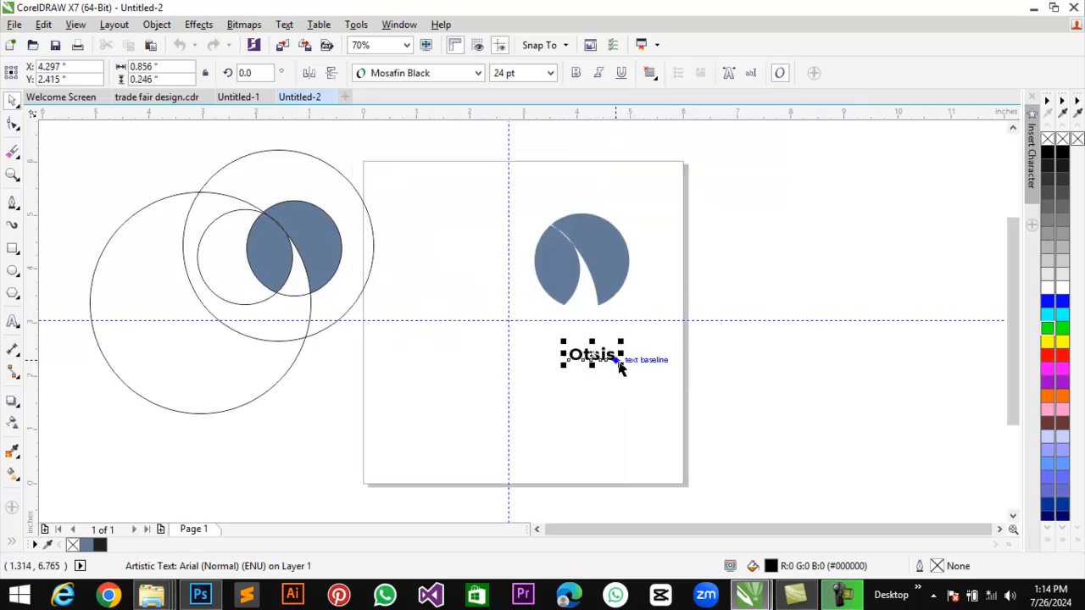
left_click_drag(618, 364, 712, 392)
Position the Otsis text directly beneath the mark and scale it down around its center to about 63 pt
left_click(616, 358)
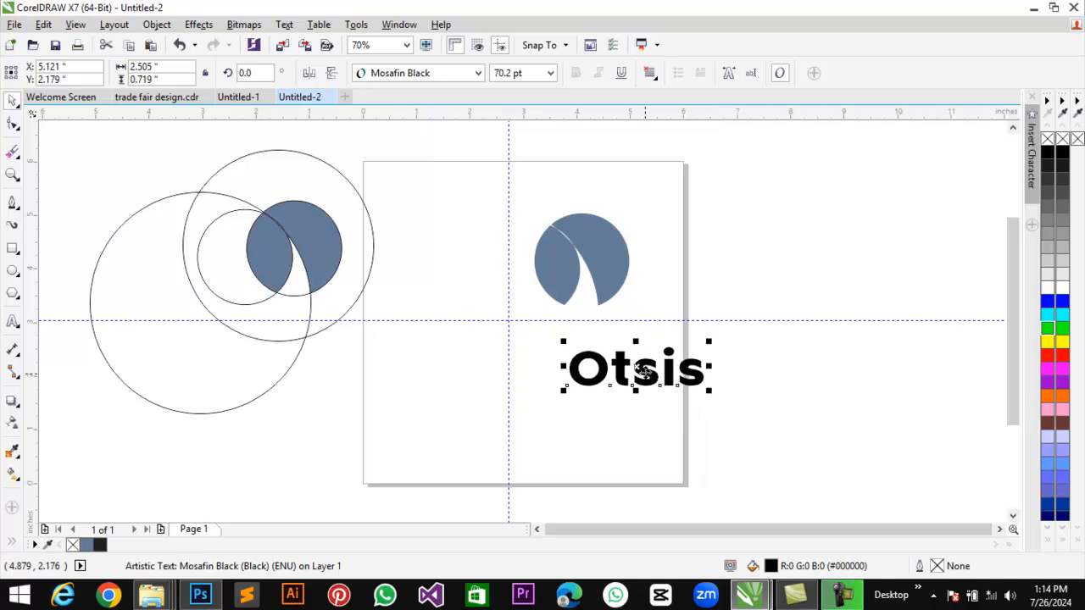
left_click_drag(644, 370, 591, 340)
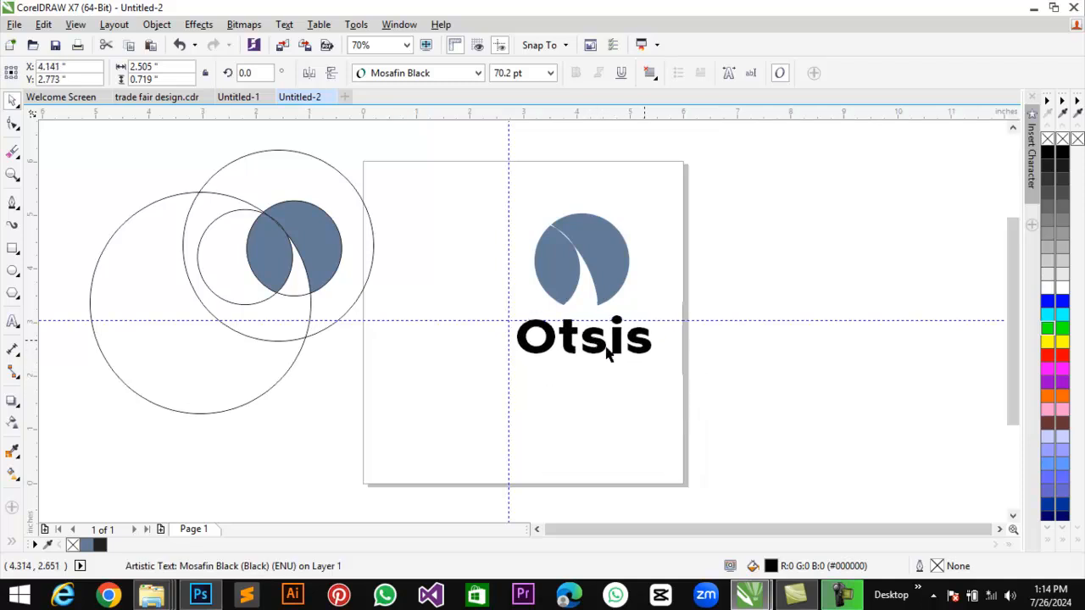
left_click_drag(656, 362, 644, 347)
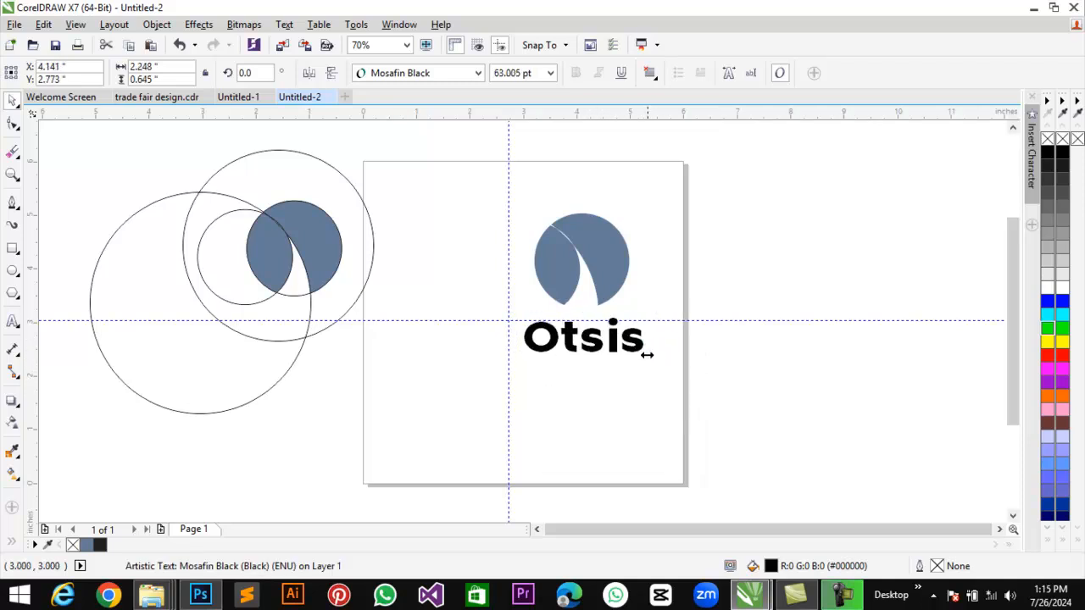
Try black, 10% Black and orange fills on the grouped mark, settling on purple (#9900CC)
left_click(596, 271)
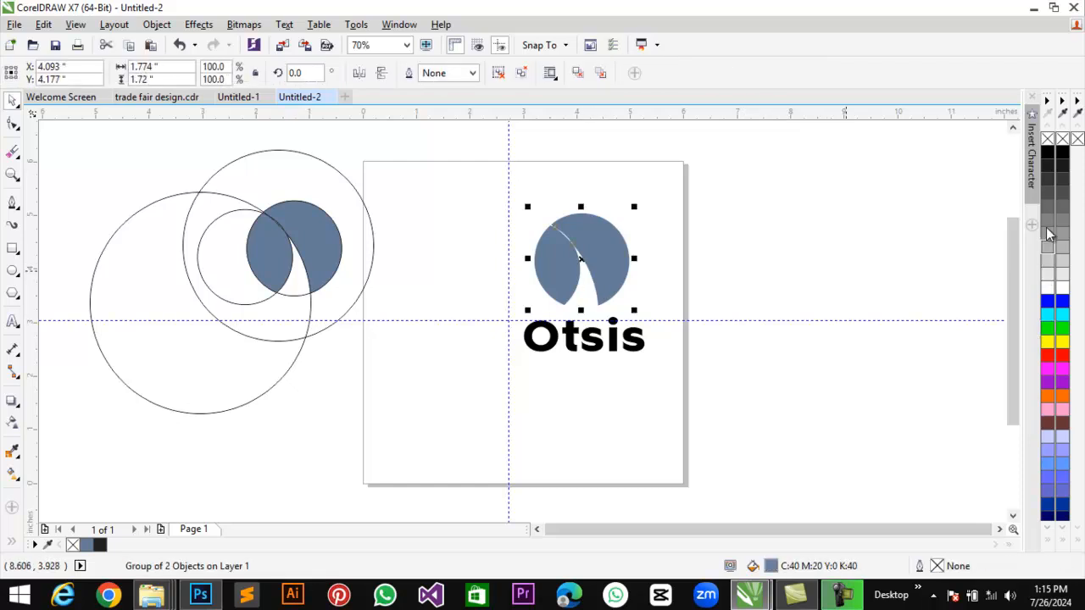
left_click(1047, 153)
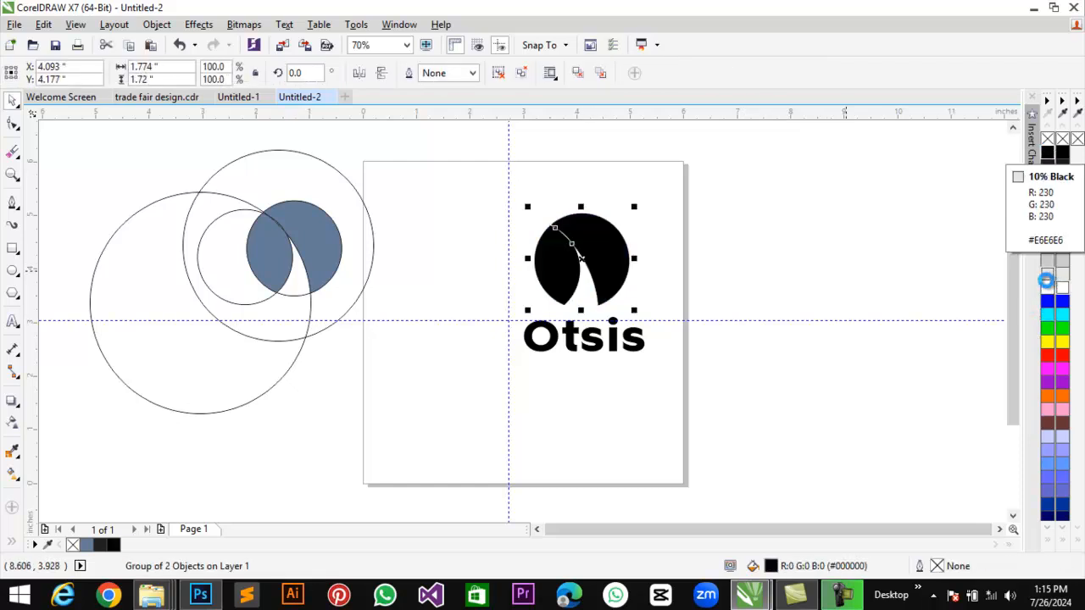
left_click(1048, 283)
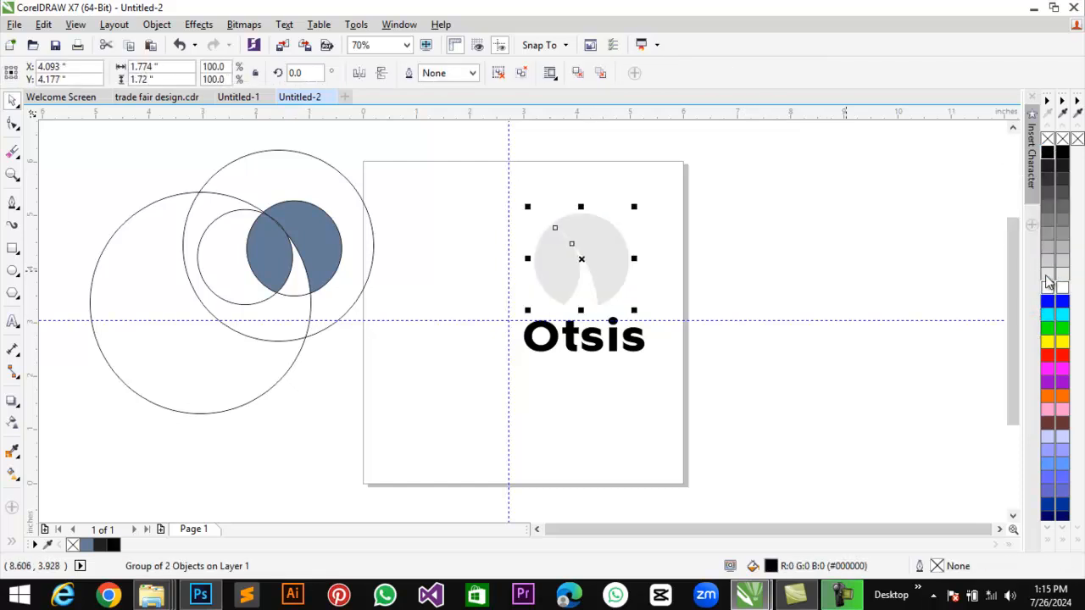
left_click(1047, 395)
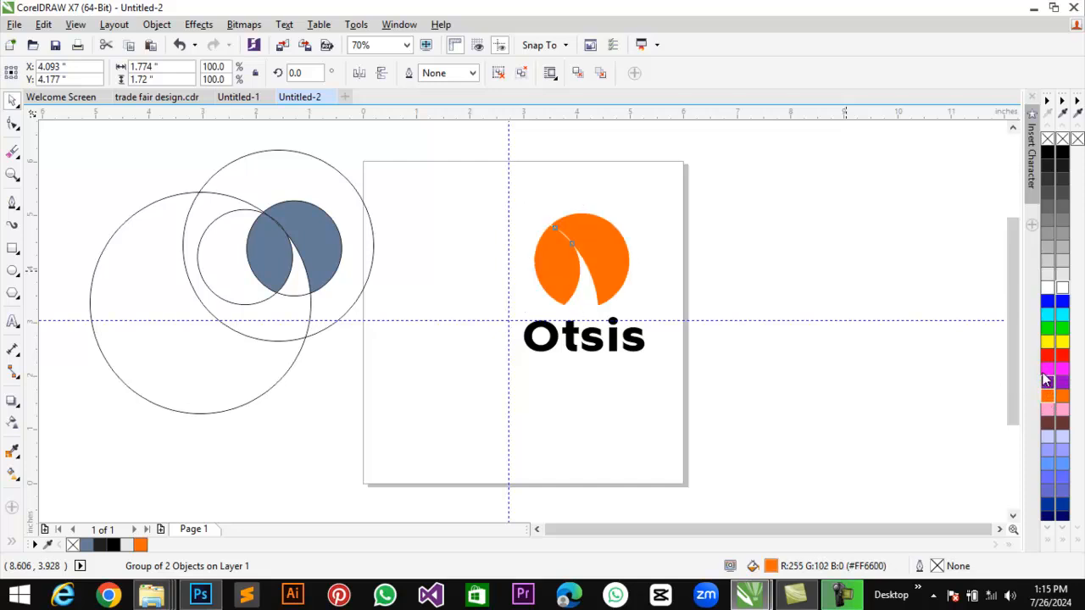
left_click(1047, 380)
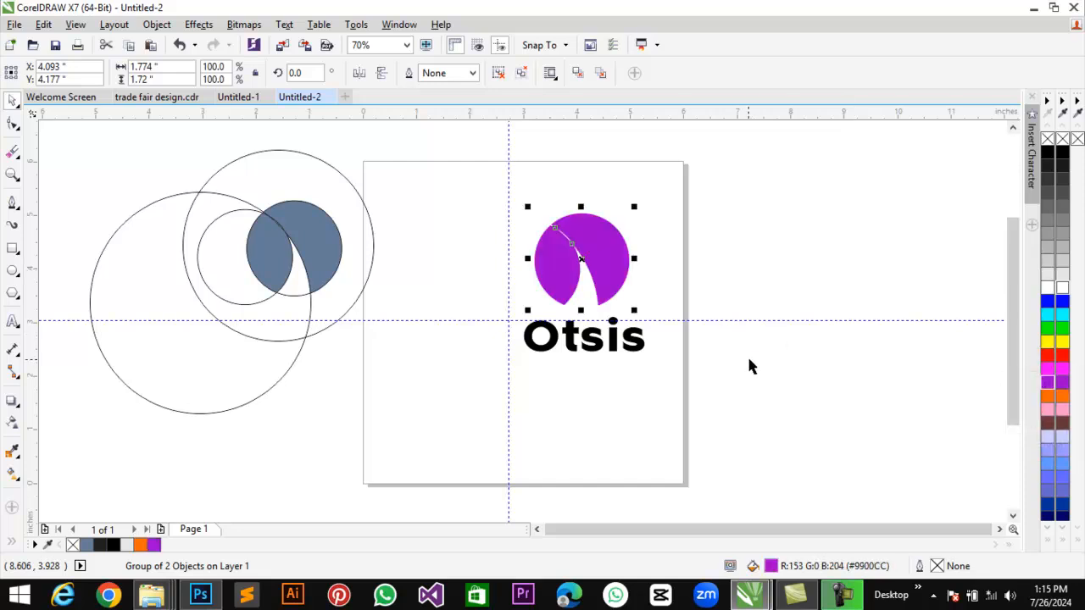
left_click(455, 340)
Fill the Otsis text with the mark's purple (#9900CC) and preview the logo in full screen
left_click(576, 354)
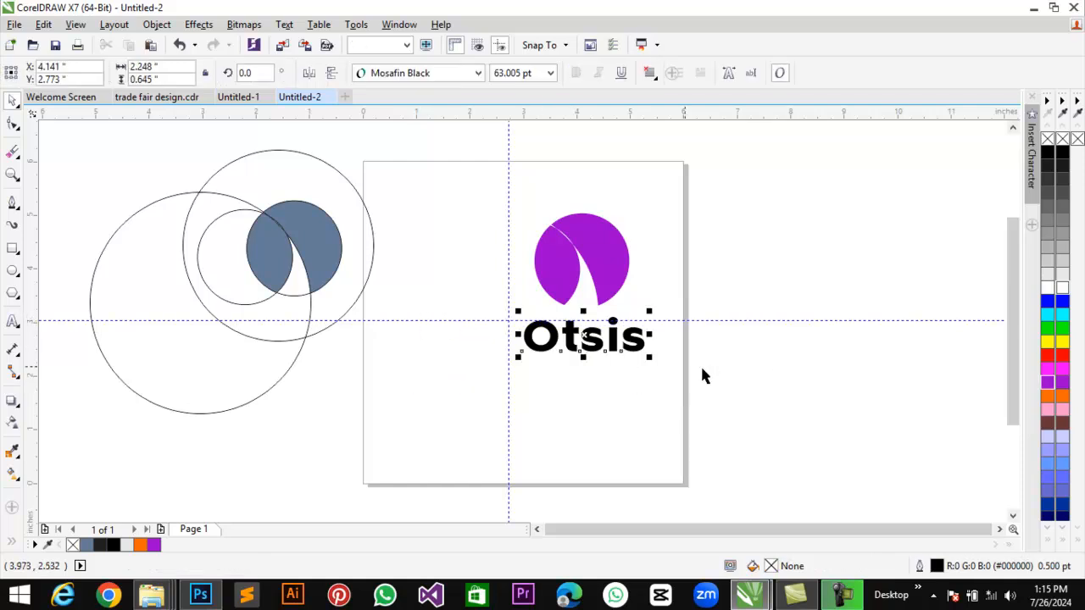
left_click(1049, 383)
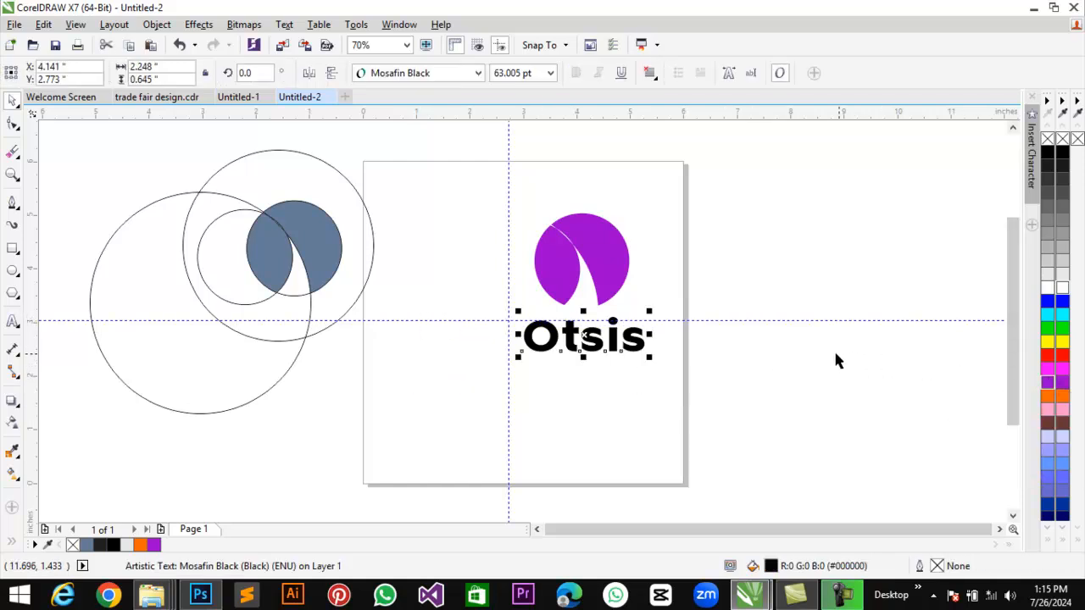
left_click(771, 359)
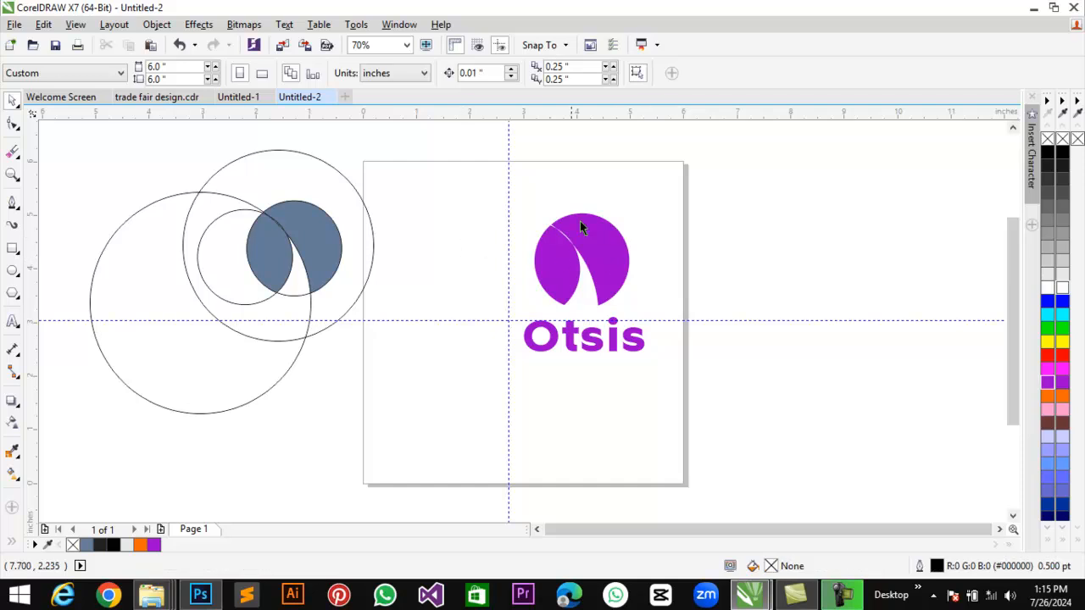
left_click(426, 45)
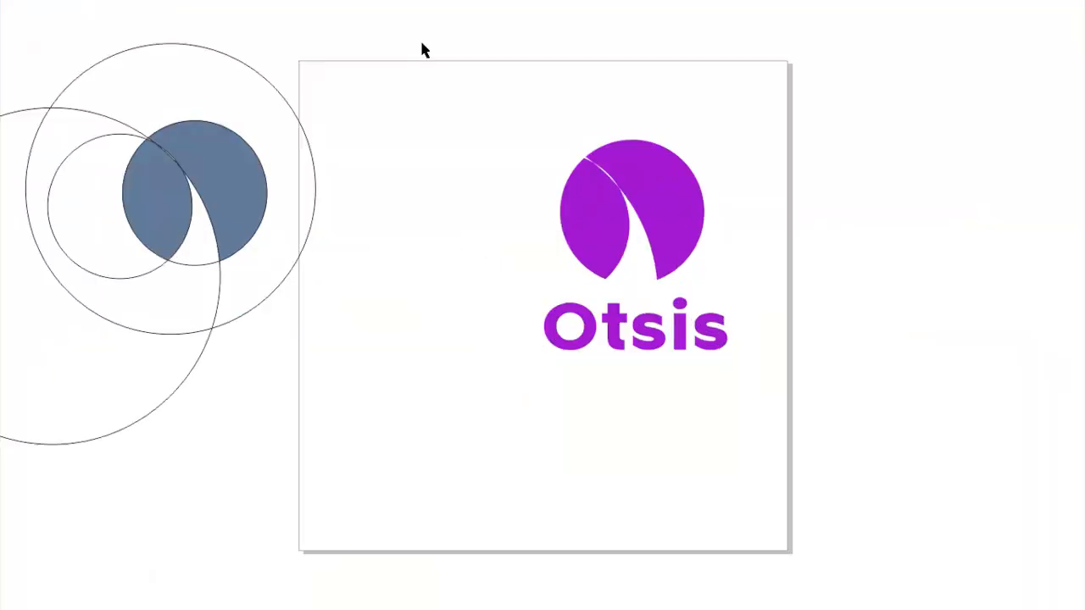
left_click(838, 227)
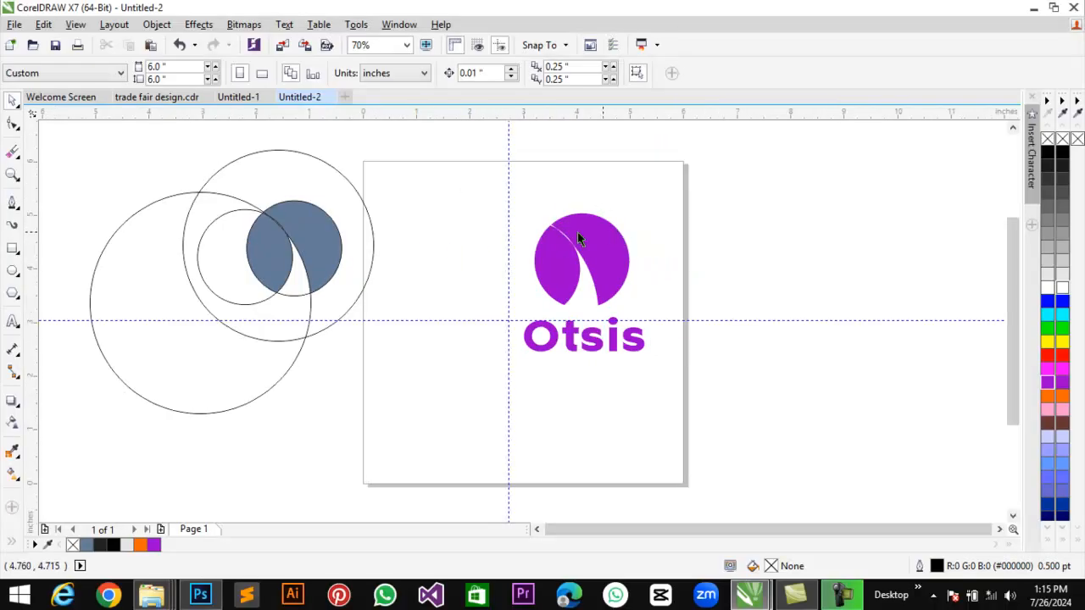
Examine the Otsis logo color variations and van mockup in the Untitled-1 document, including in full-screen preview
left_click(239, 98)
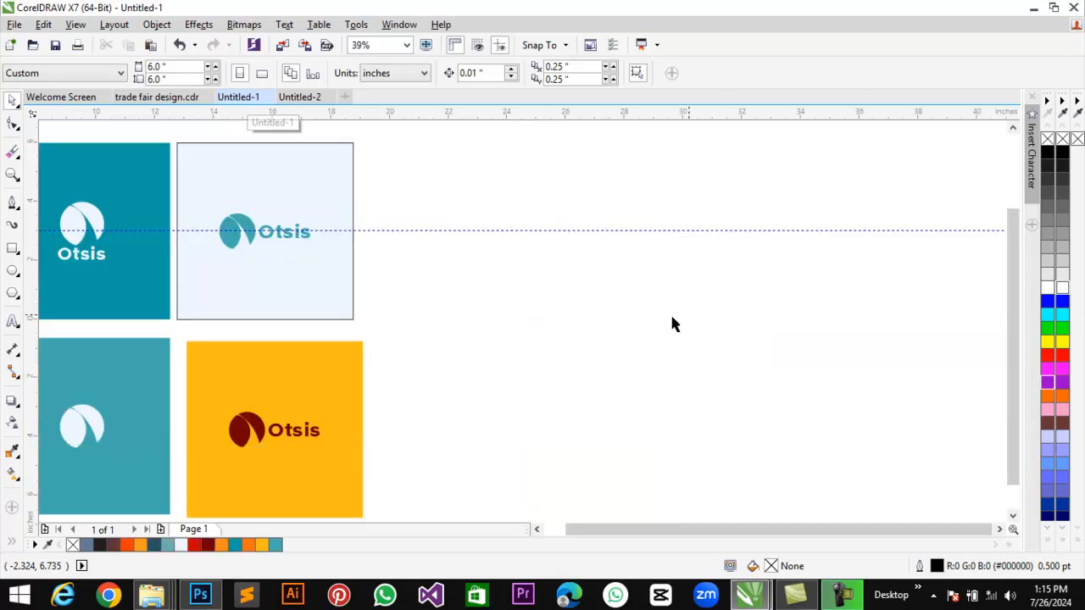
scroll(536, 527, "left", 5)
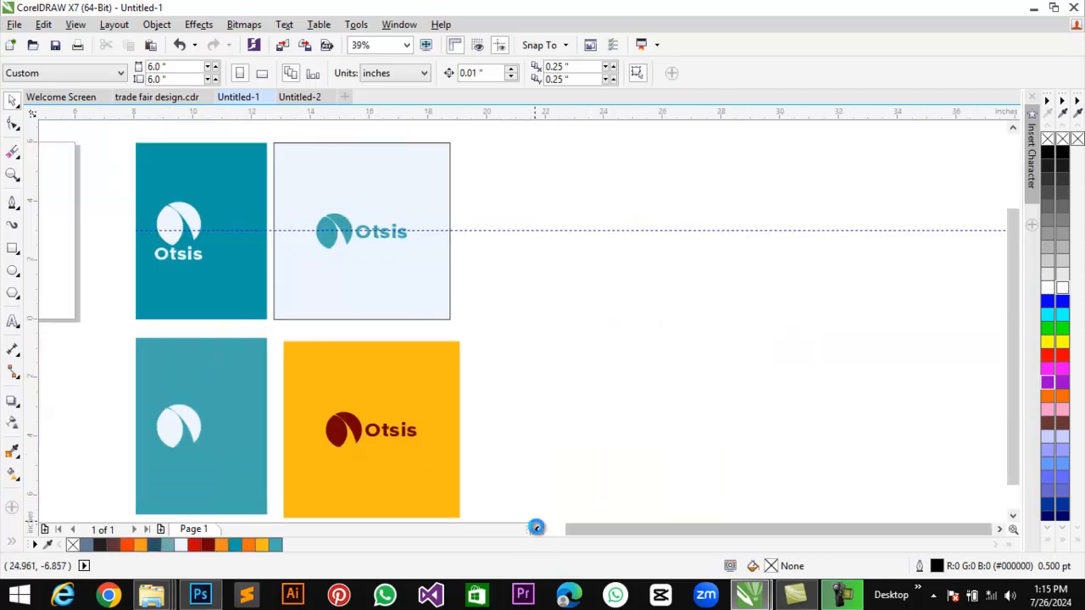
scroll(536, 527, "left", 4)
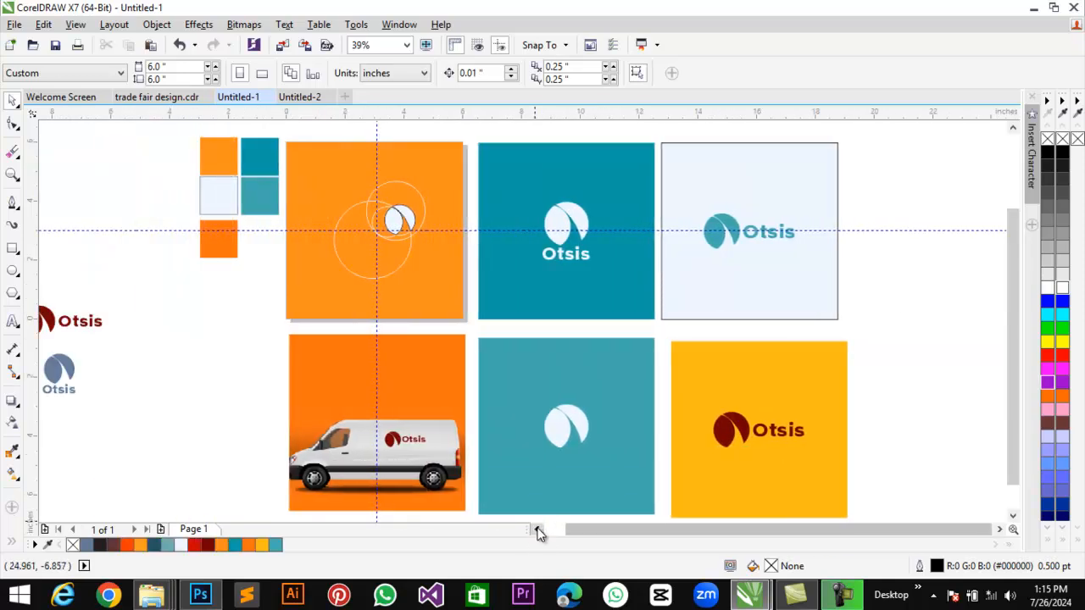
scroll(538, 532, "left", 3)
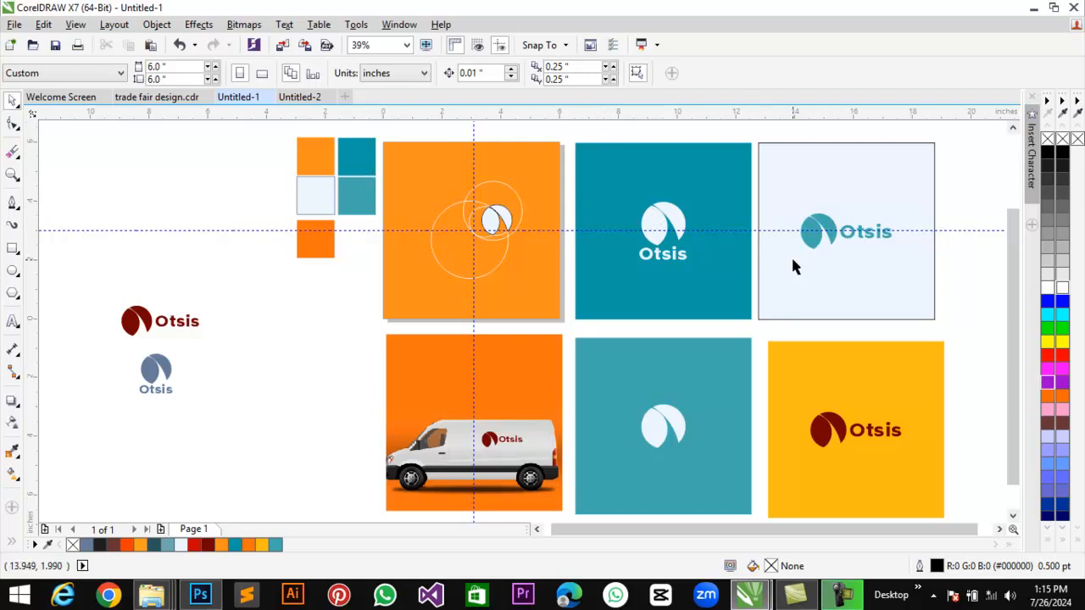
left_click(426, 46)
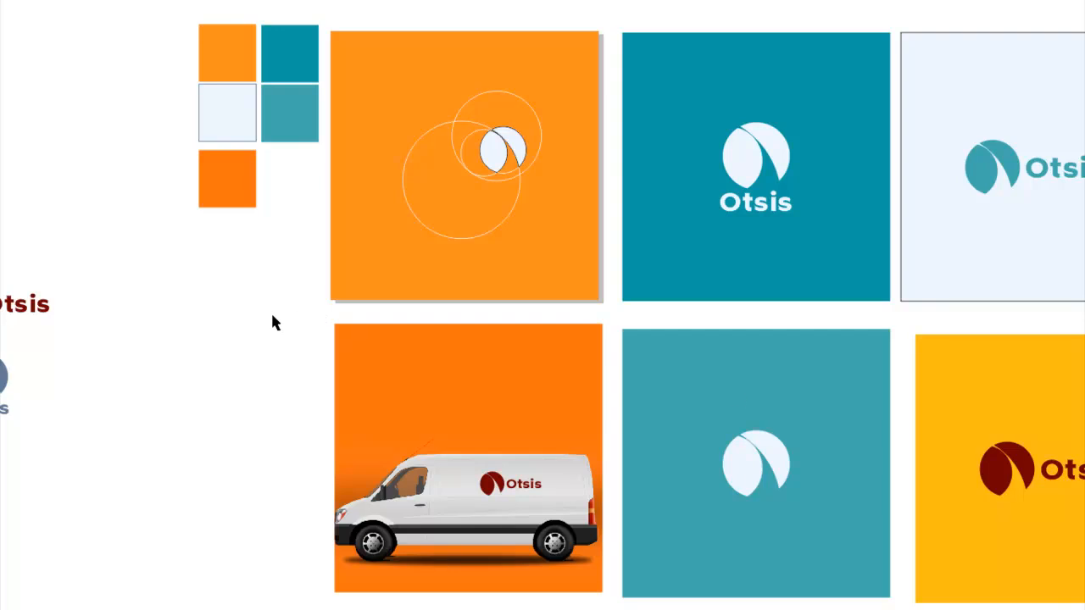
left_click(877, 318)
left_click(1000, 530)
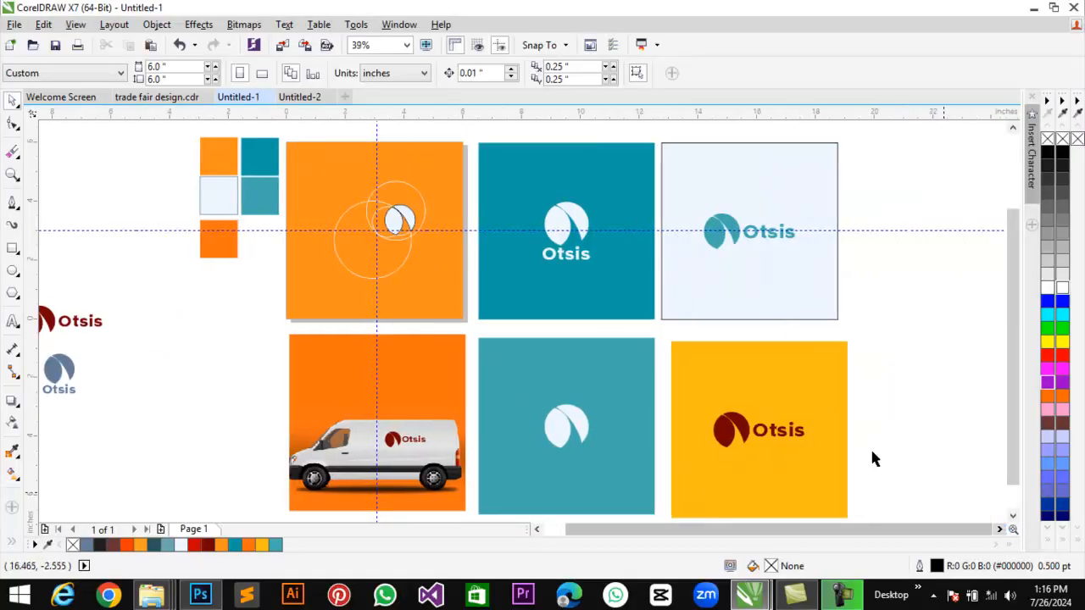